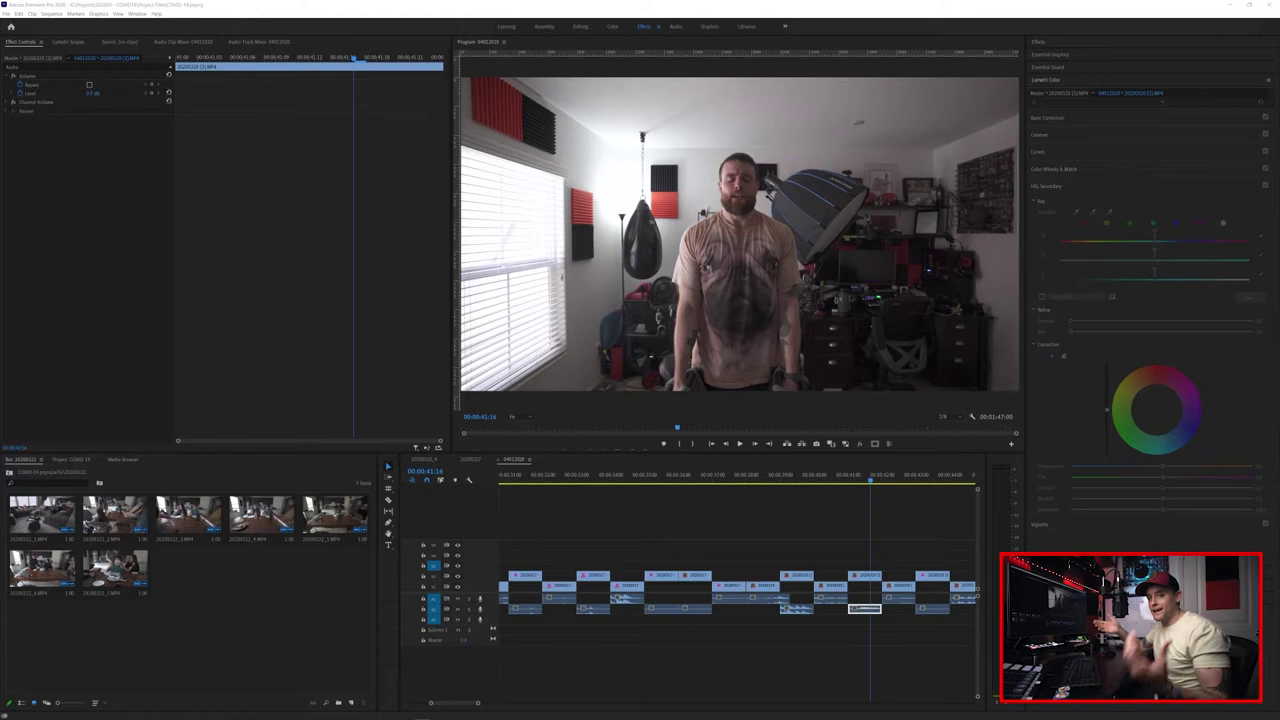
# Open the Edit menu from the Effect Controls panel of the COVID-19 project
pyautogui.click(250, 267)
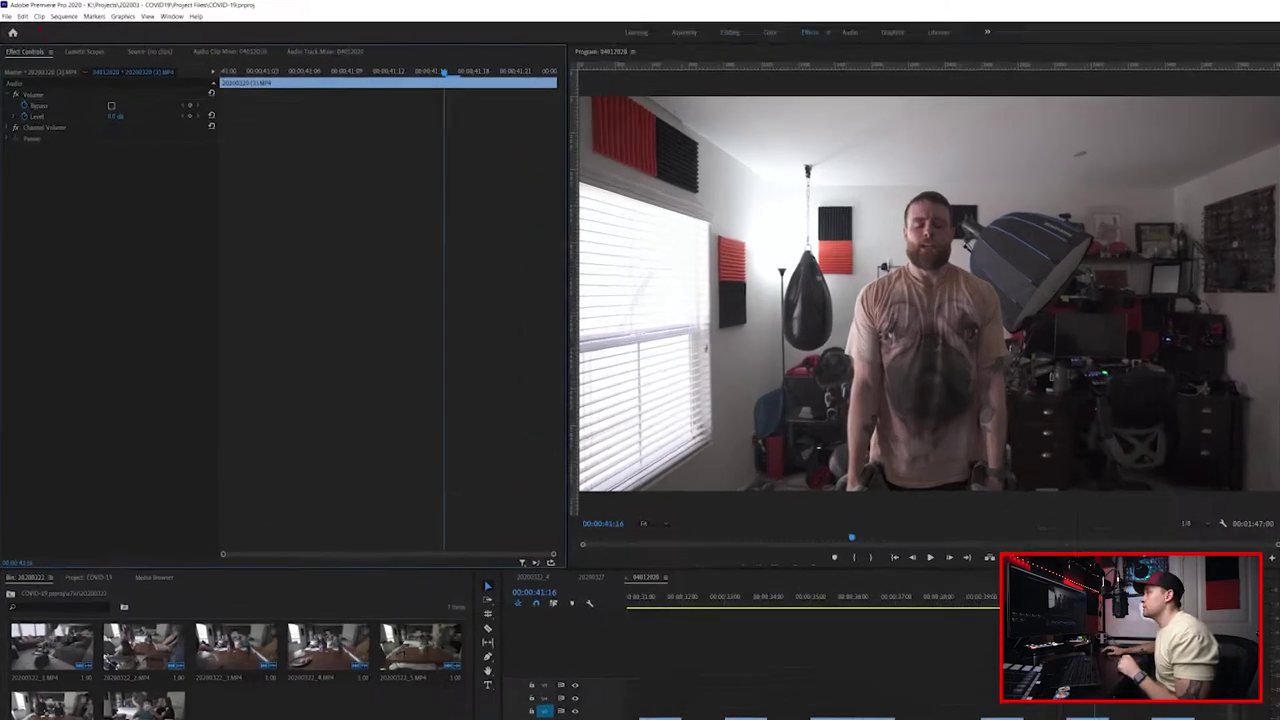
pyautogui.click(20, 13)
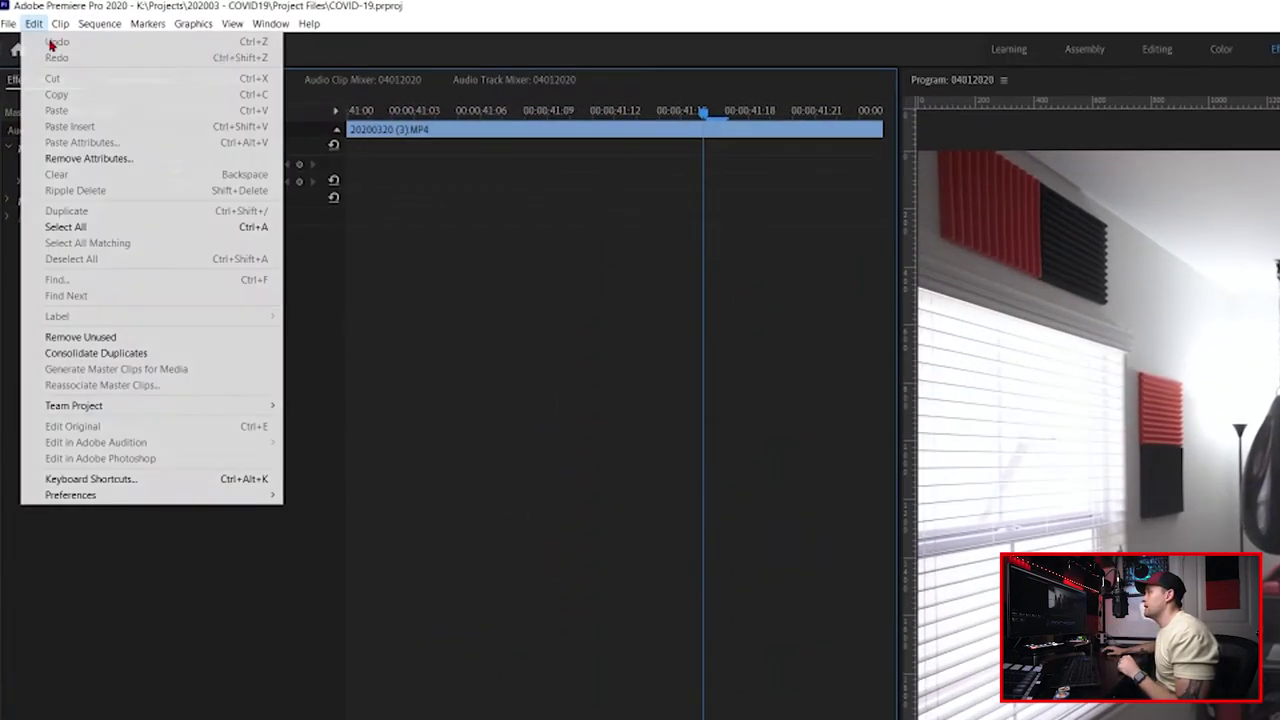
# Open the Memory preferences to check the RAM reserved for other applications
pyautogui.moveTo(243, 496)
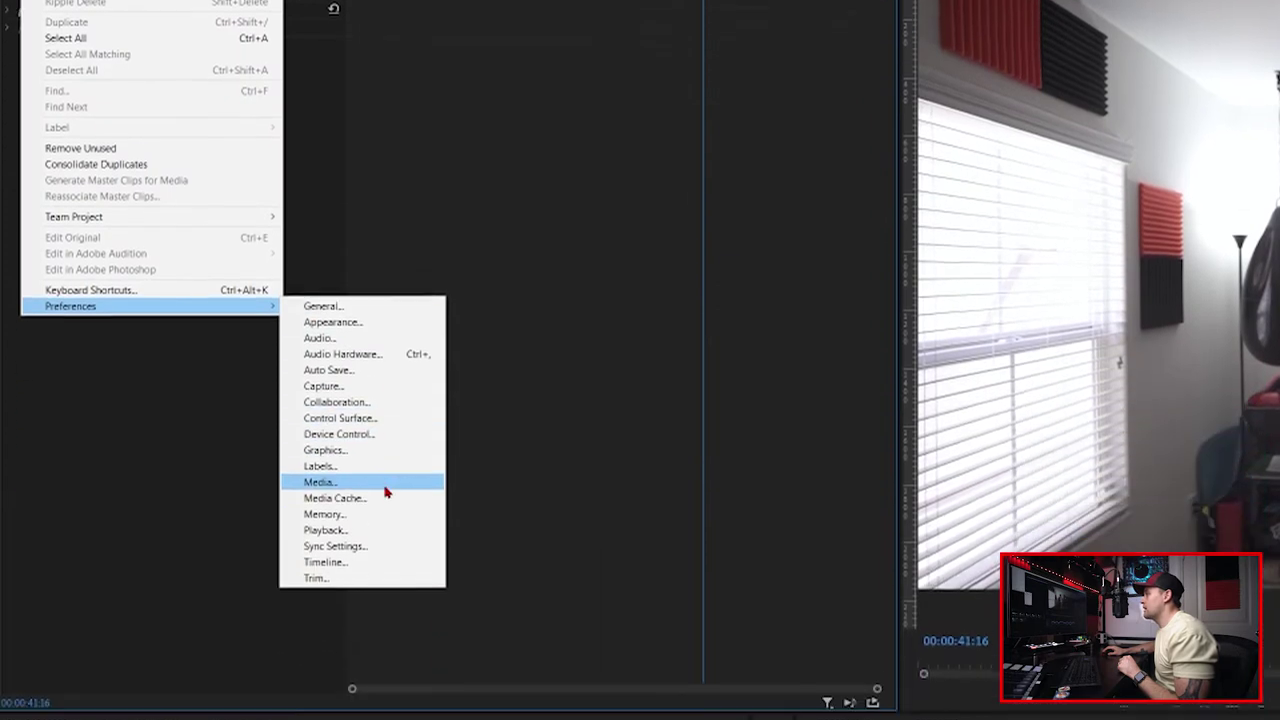
pyautogui.click(391, 510)
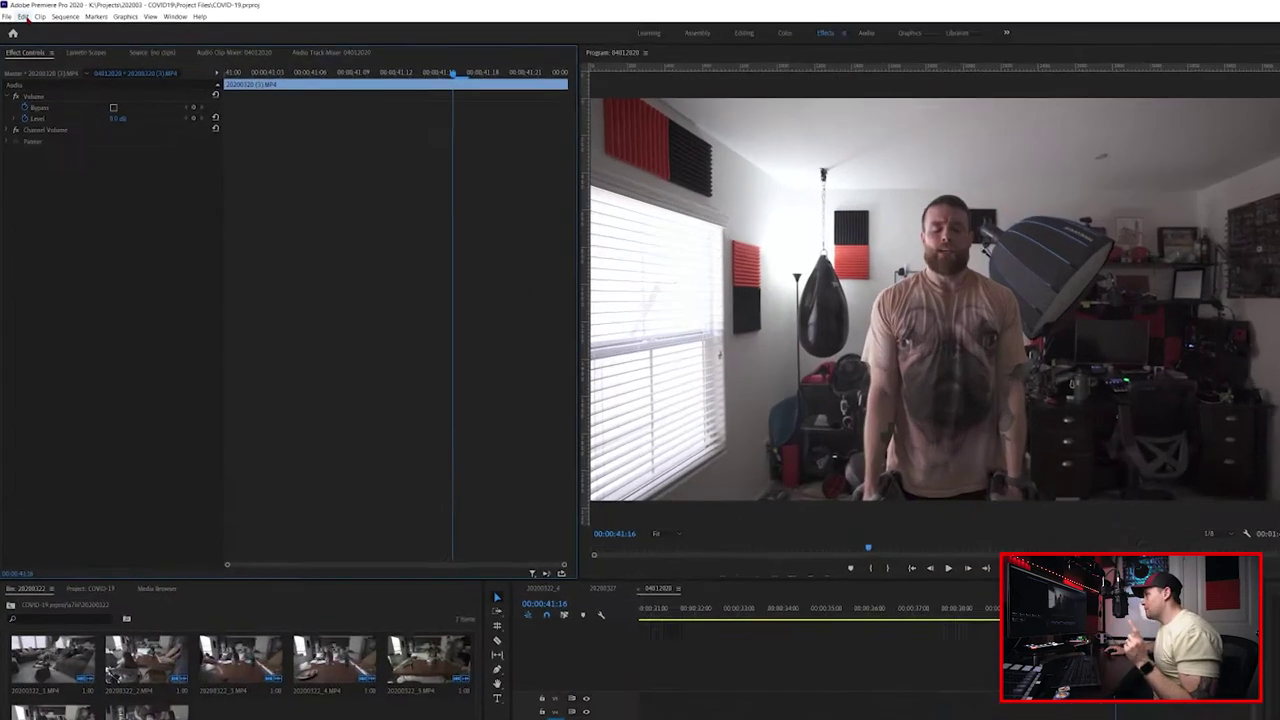
# Set the media cache to automatically delete cache files older than 60 days
pyautogui.click(32, 11)
pyautogui.moveTo(229, 494)
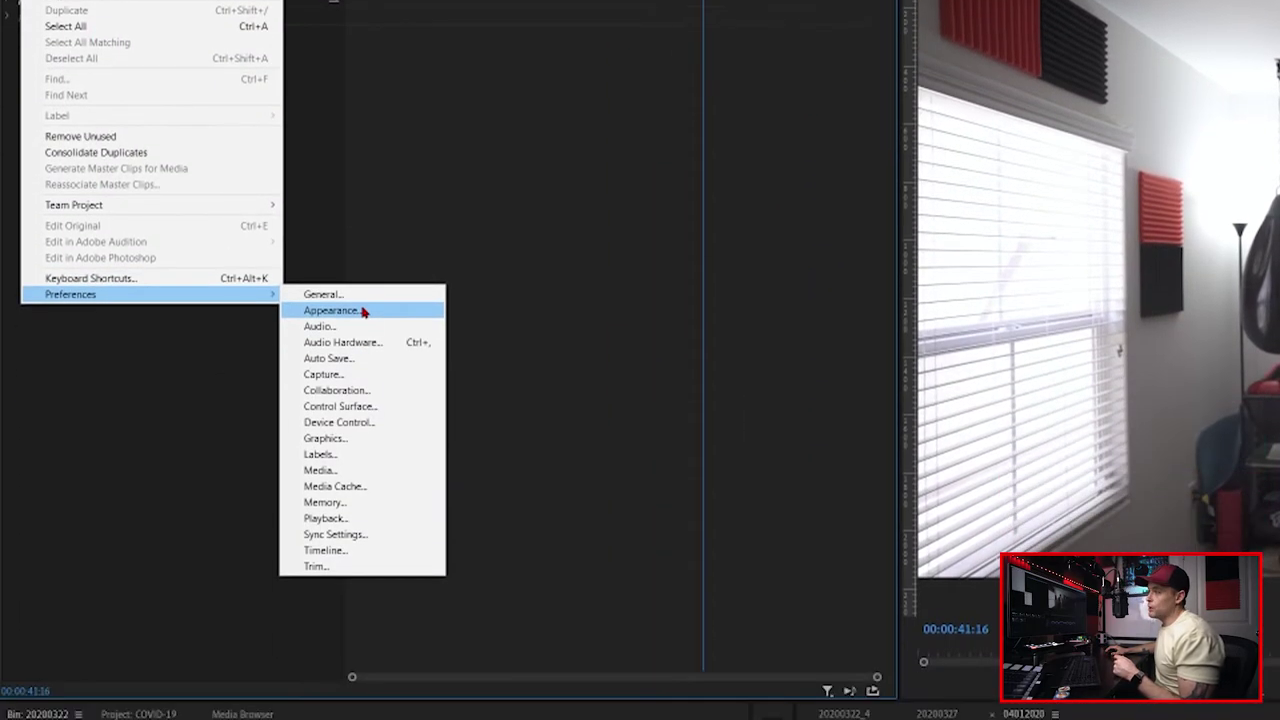
pyautogui.click(379, 486)
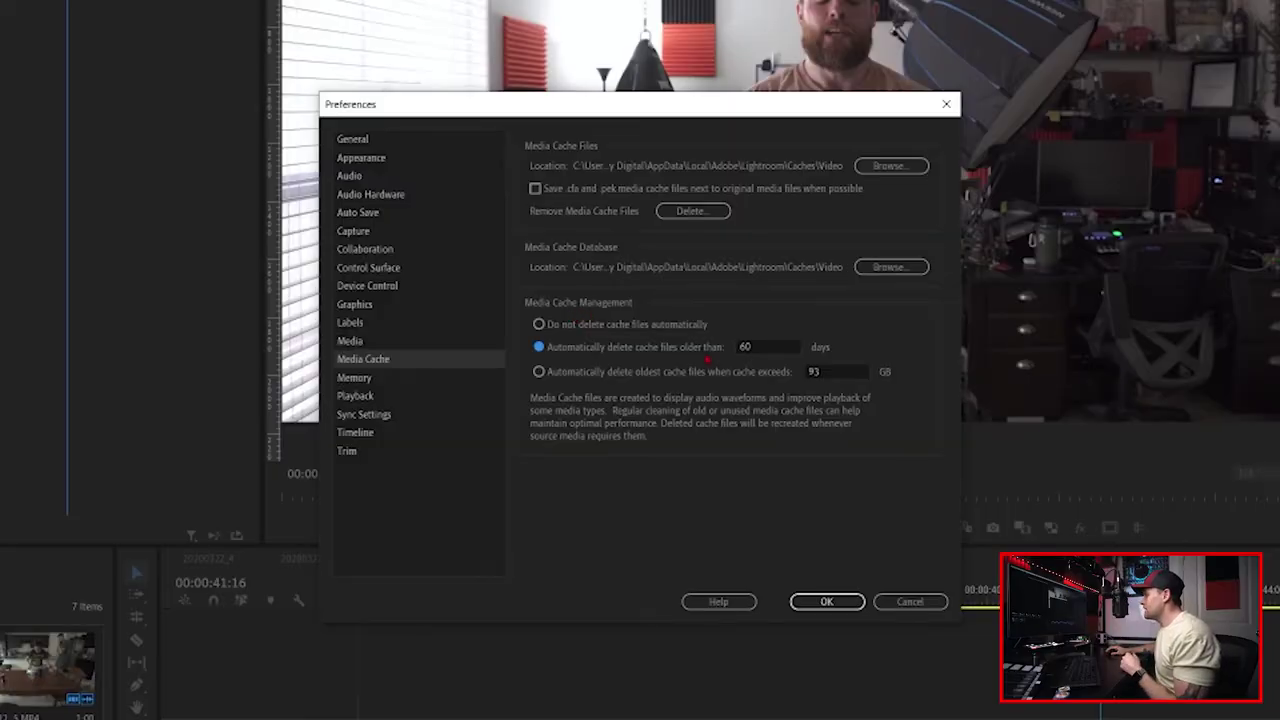
pyautogui.doubleClick(767, 345)
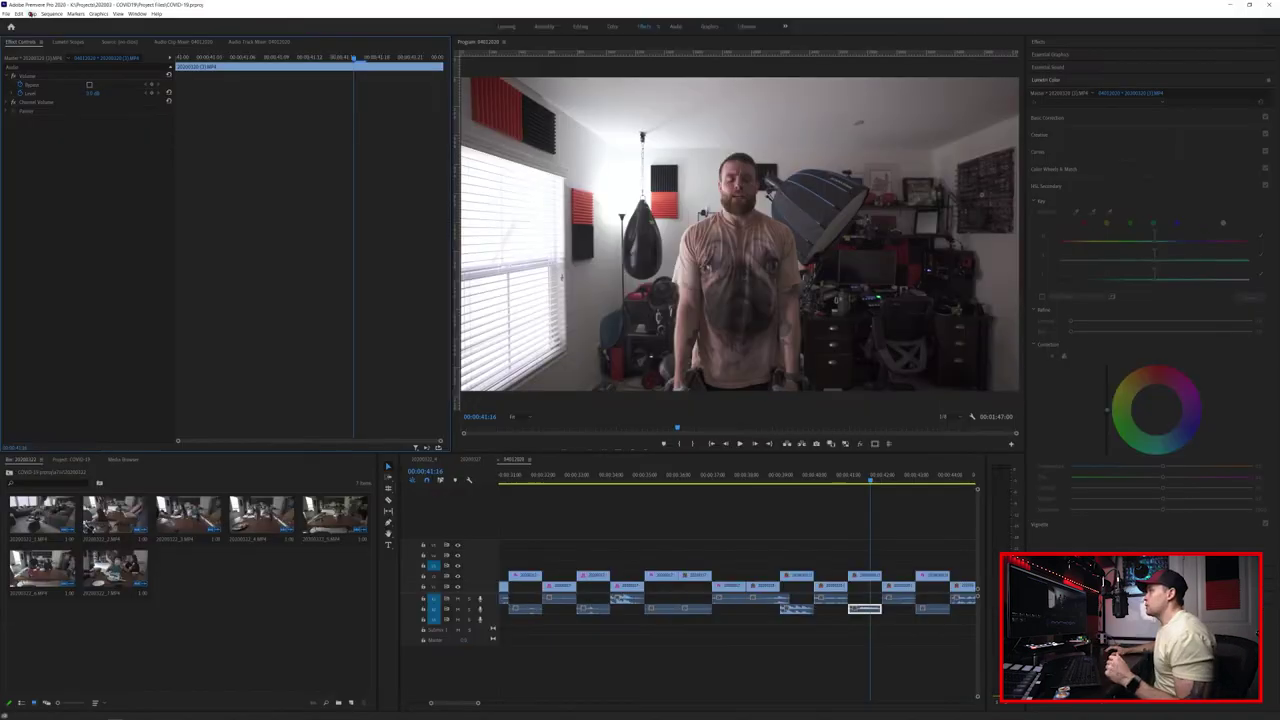
pyautogui.click(18, 13)
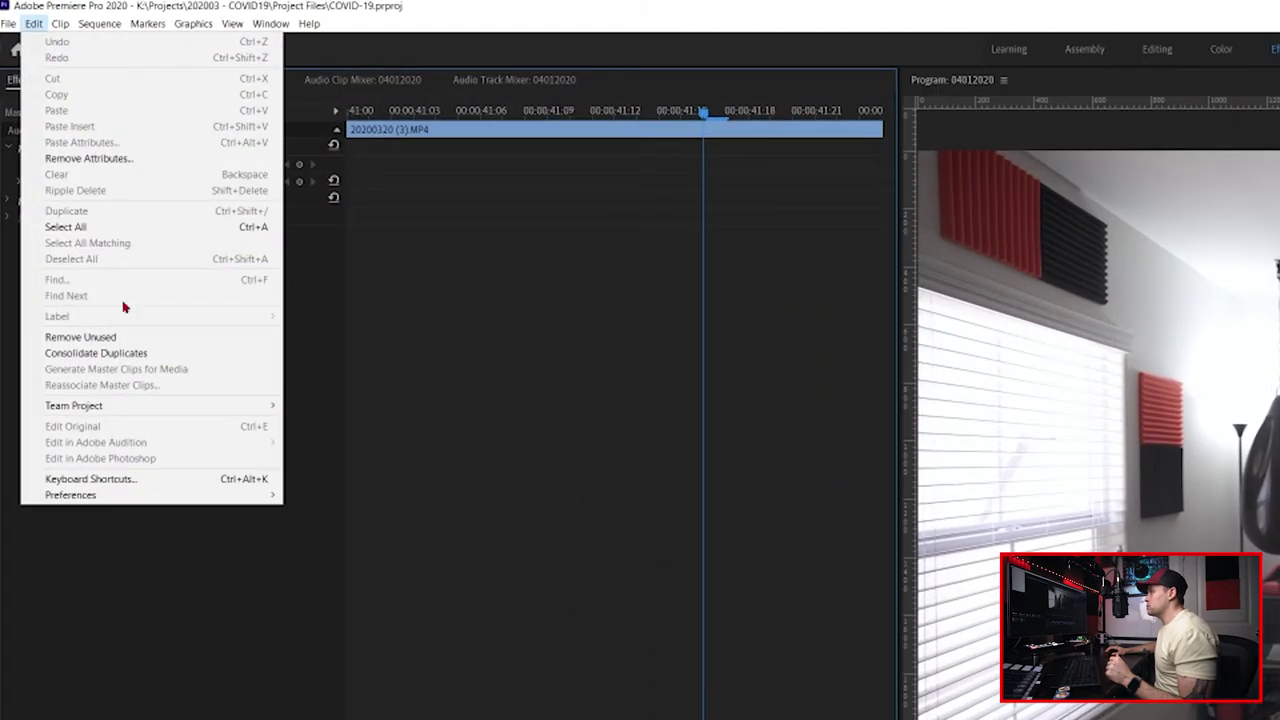
# Review the Media preferences settings
pyautogui.moveTo(214, 495)
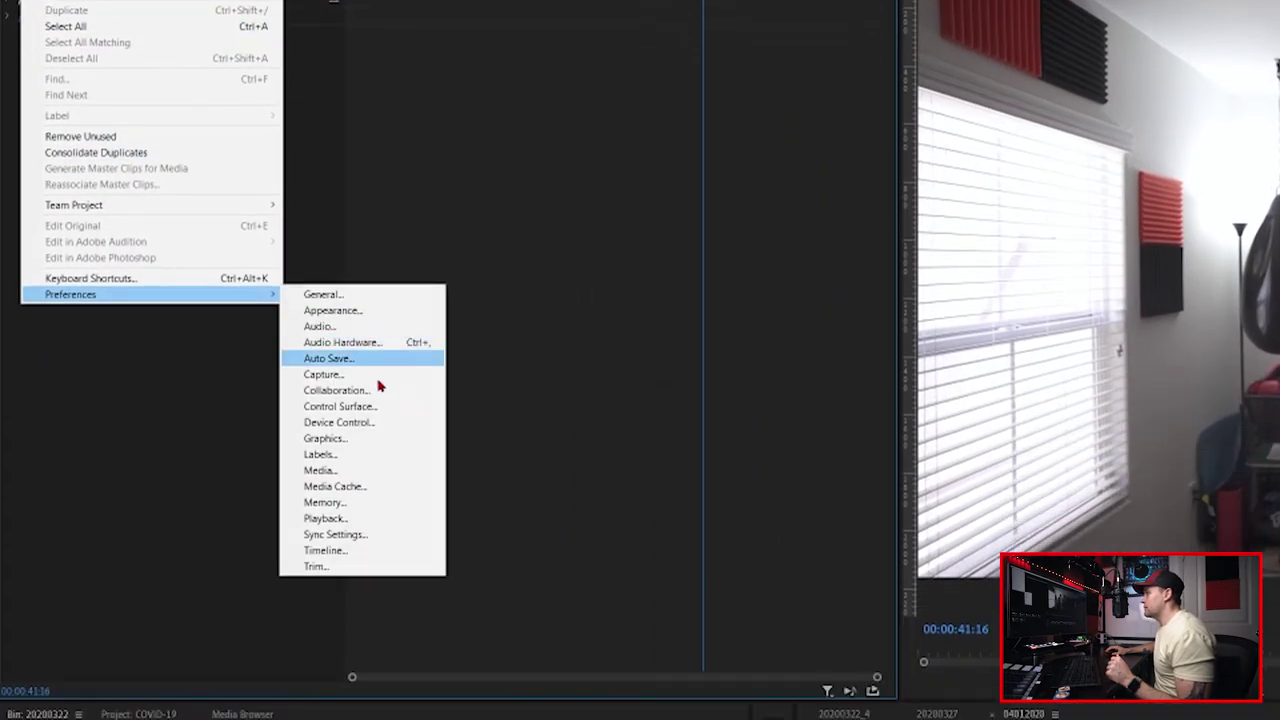
pyautogui.click(396, 479)
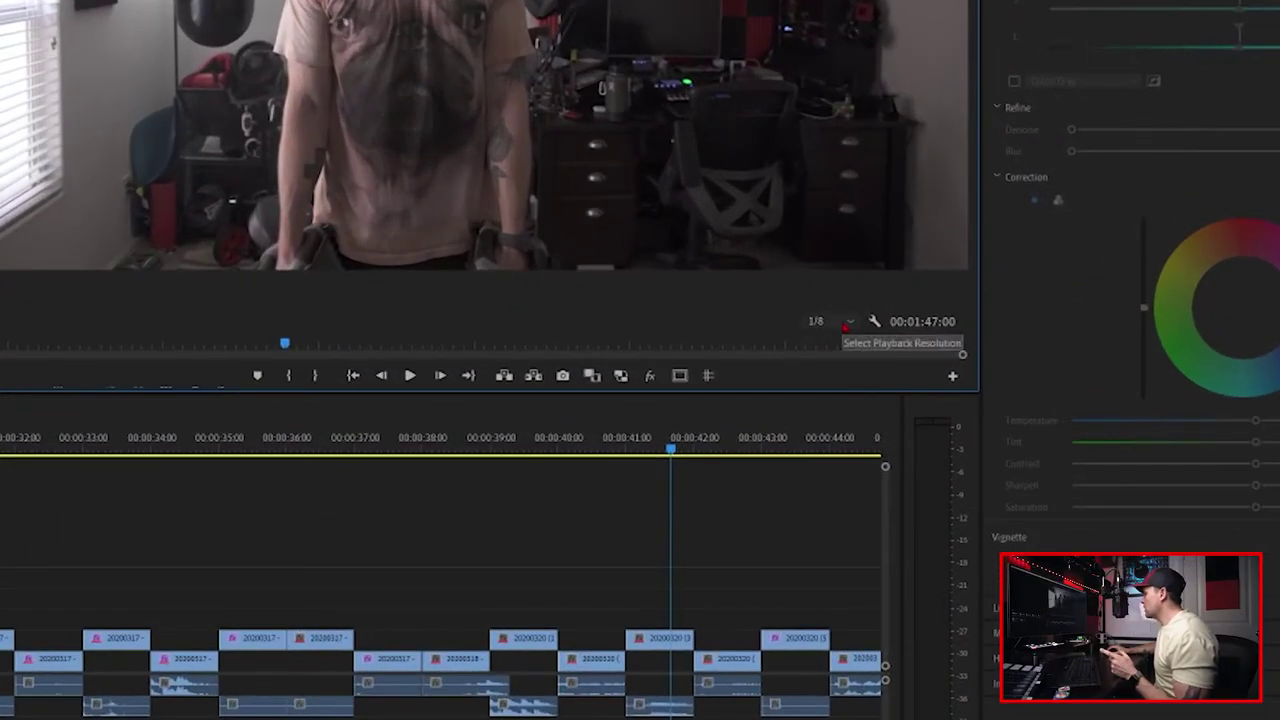
pyautogui.click(847, 322)
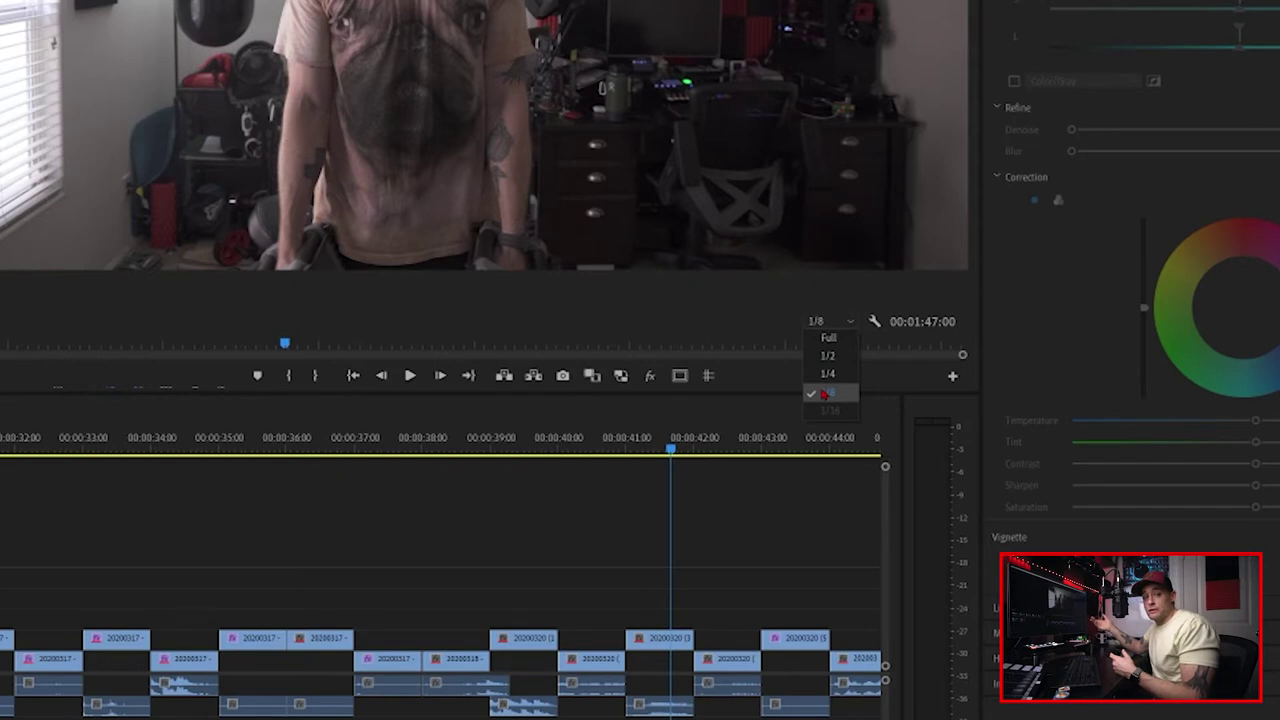
pyautogui.click(838, 356)
pyautogui.click(832, 323)
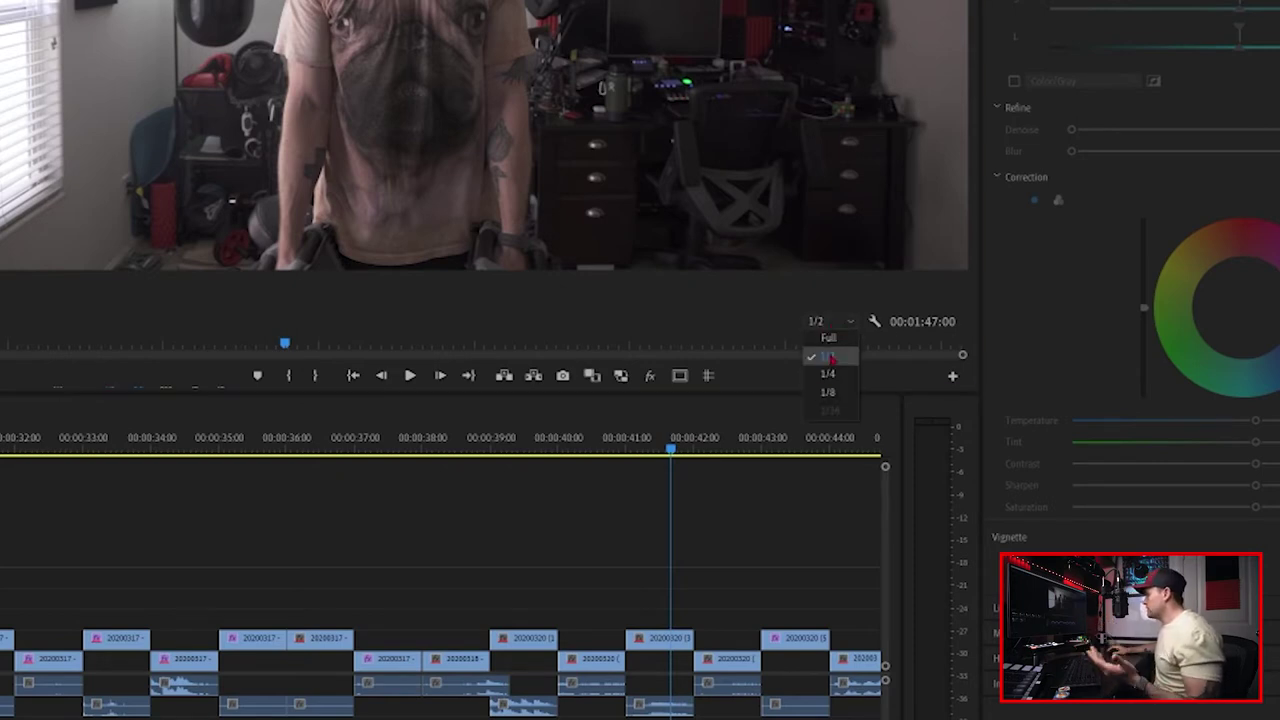
pyautogui.click(828, 393)
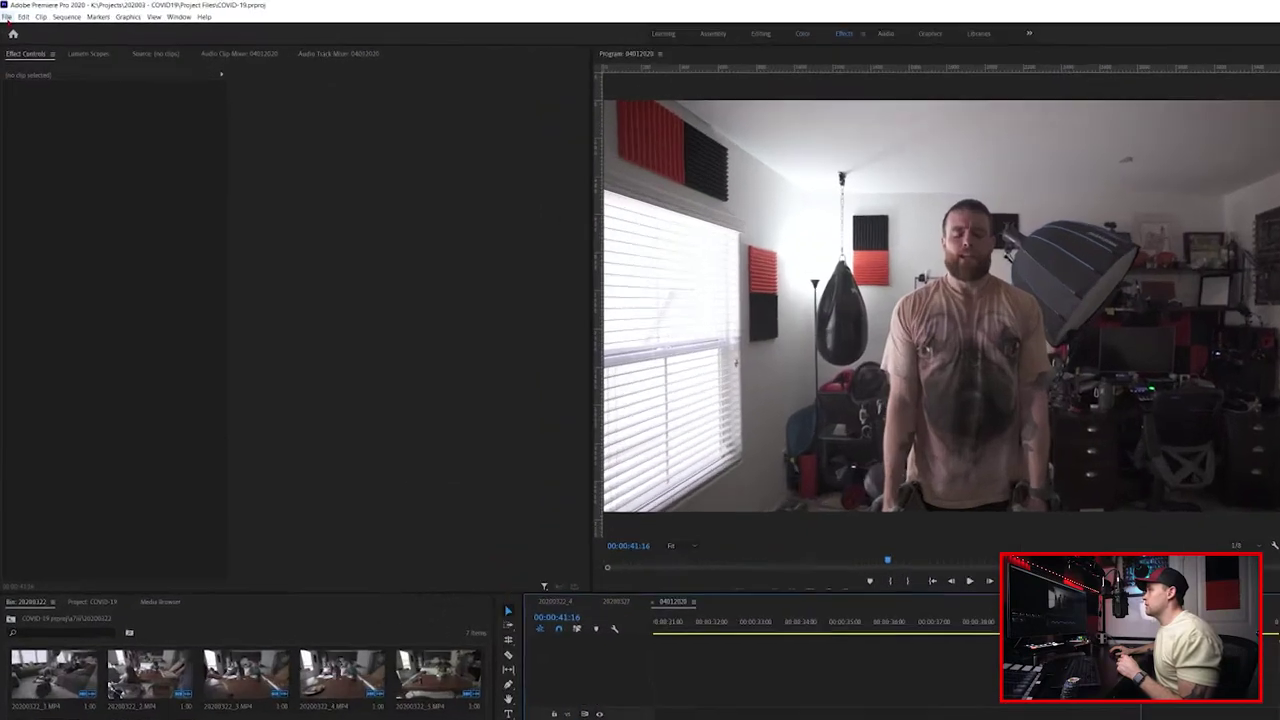
# Review the project's Scratch Disks locations in Project Settings
pyautogui.click(7, 18)
pyautogui.moveTo(136, 330)
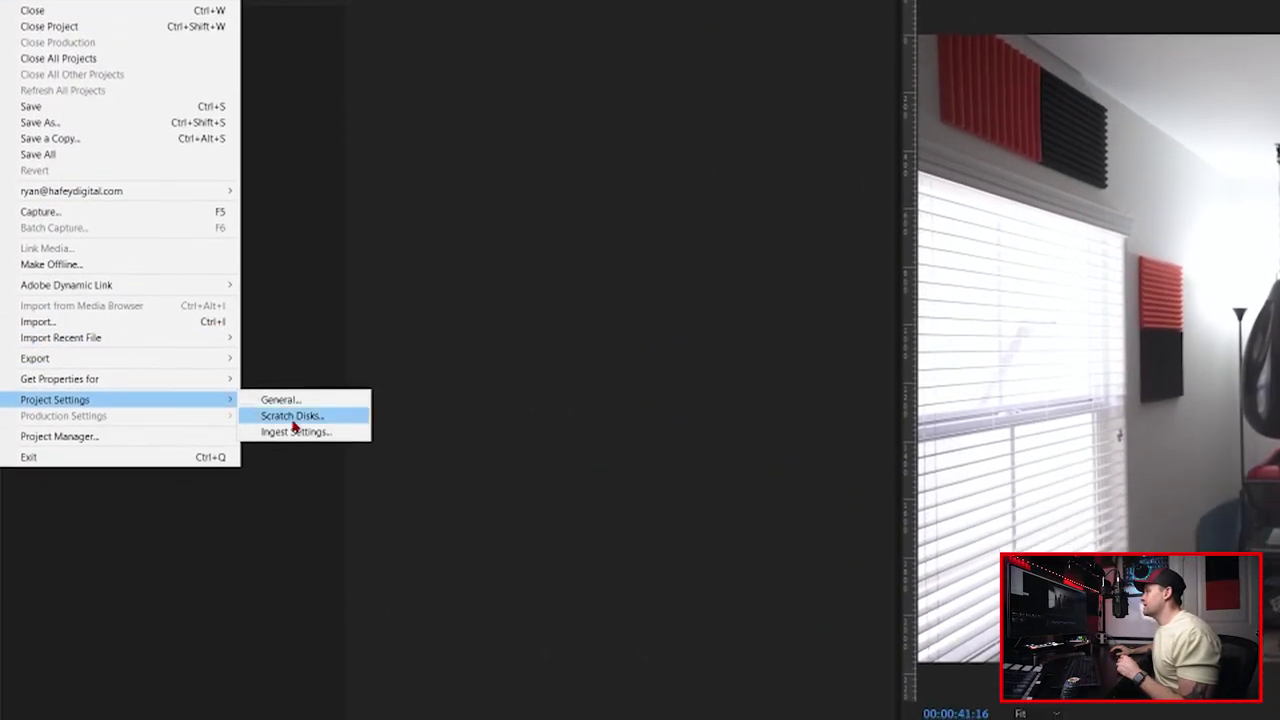
pyautogui.click(293, 418)
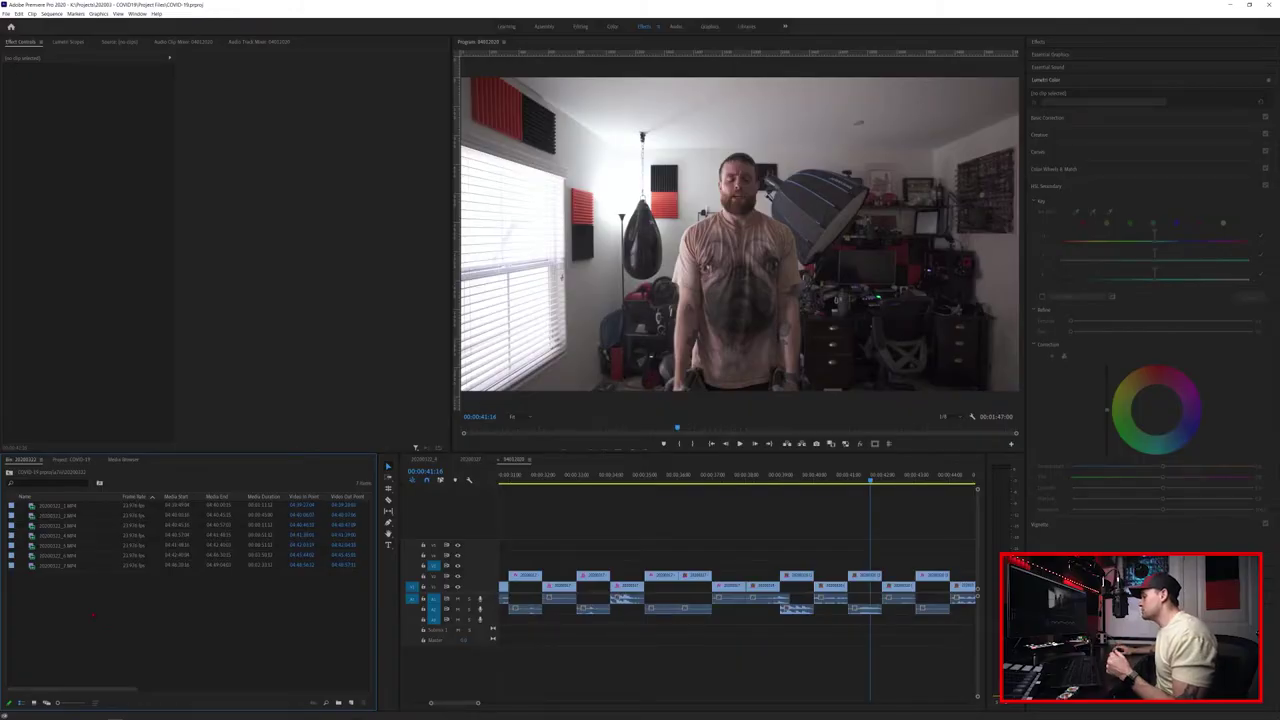
# Create H.264 Low Resolution proxies for all seven bin clips, saved to Project Files
pyautogui.moveTo(92, 615); pyautogui.dragTo(44, 495)
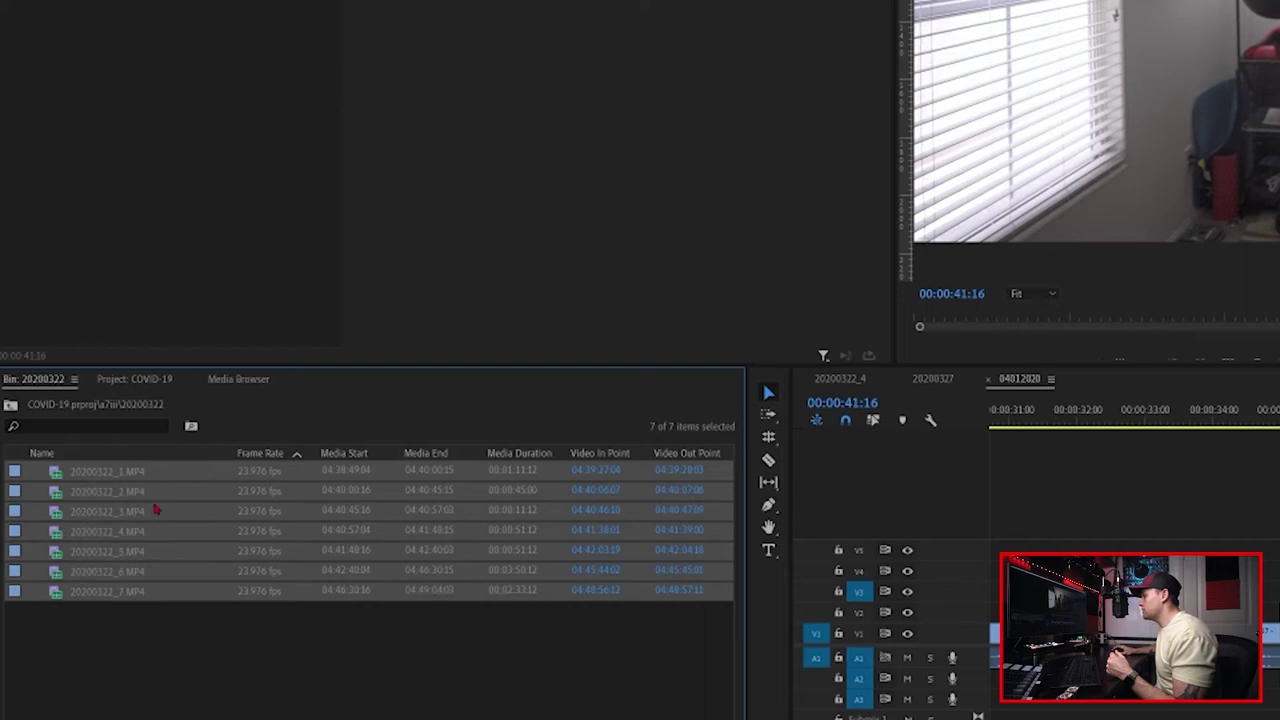
pyautogui.rightClick(100, 494)
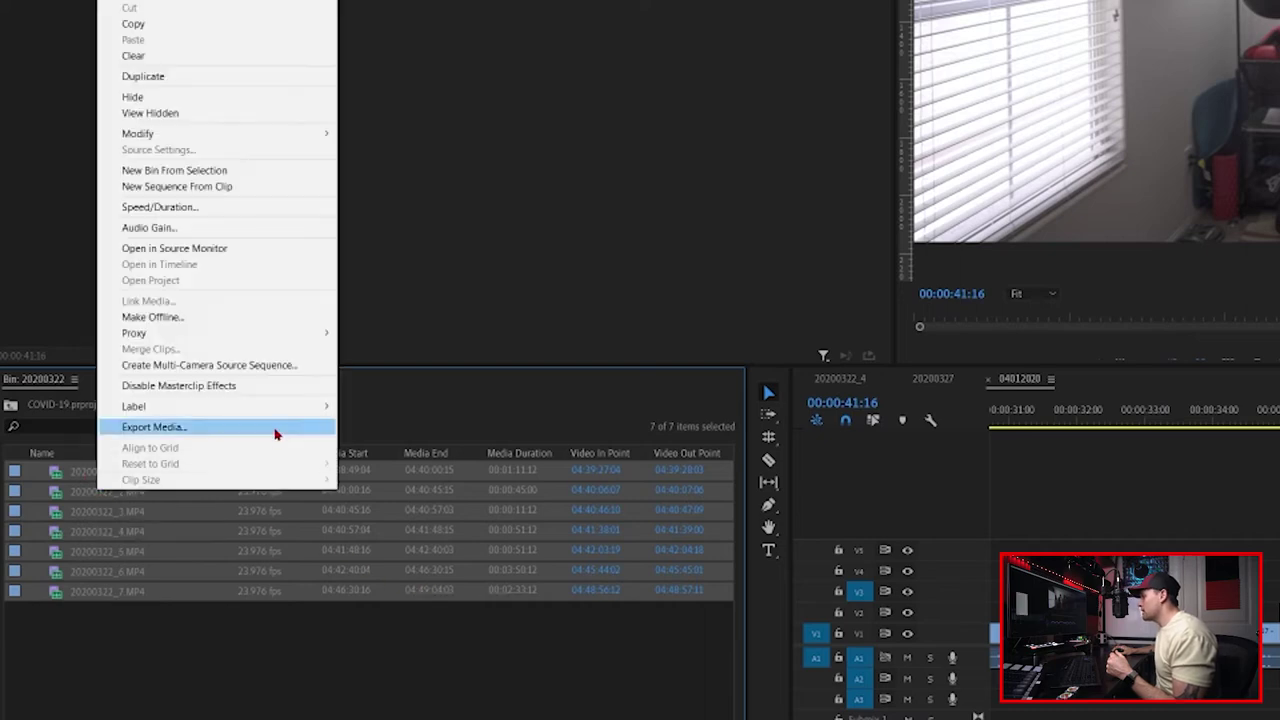
pyautogui.moveTo(299, 337)
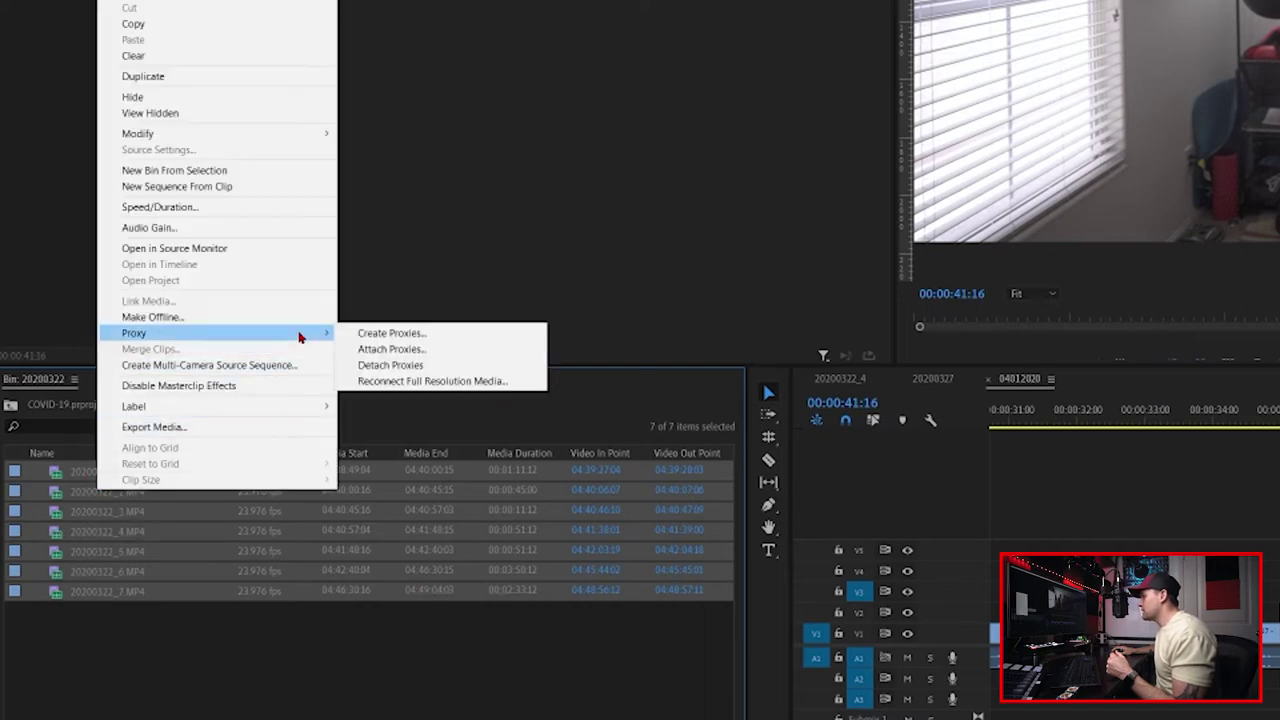
pyautogui.click(438, 334)
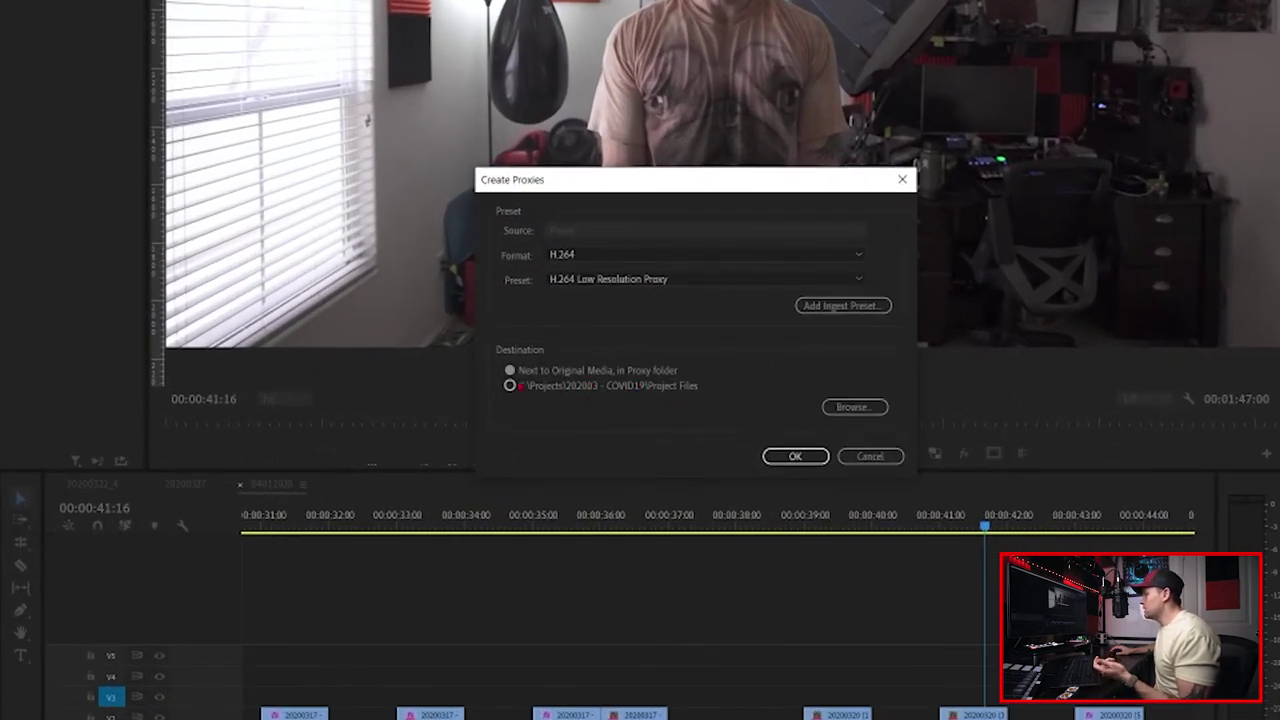
pyautogui.click(511, 386)
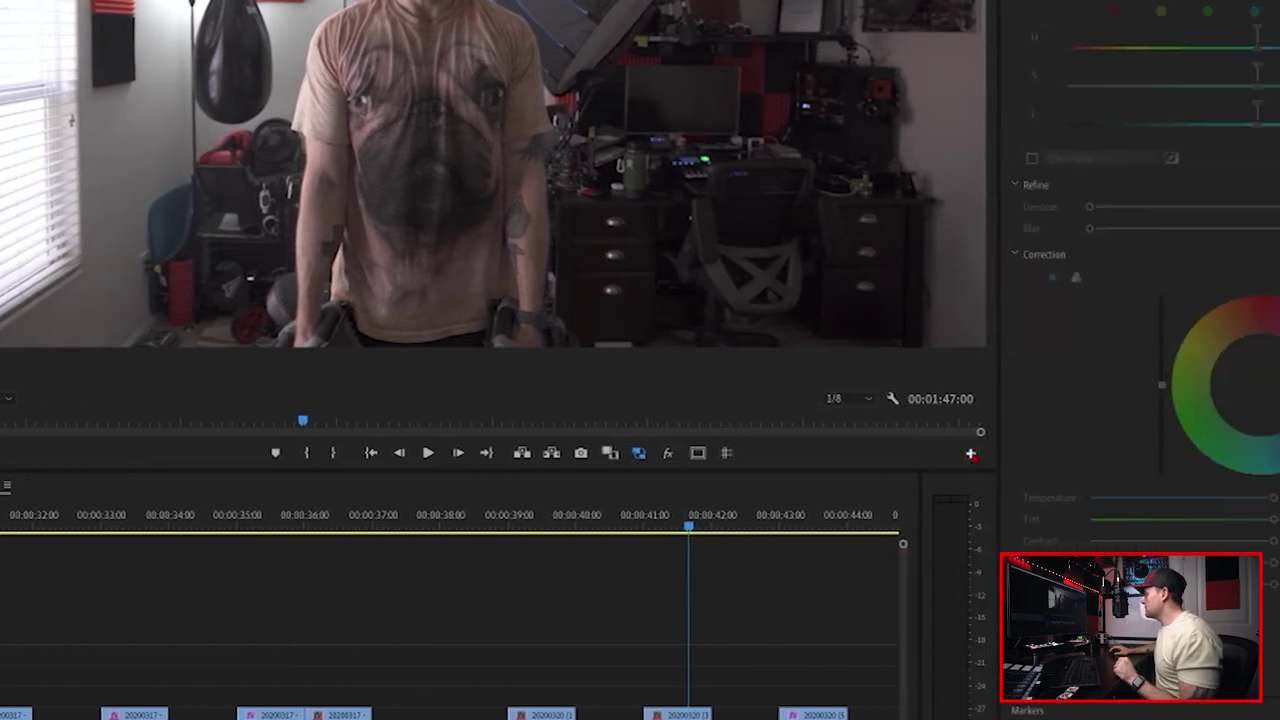
# Open the Program monitor's Button Editor to customise its buttons
pyautogui.click(1266, 452)
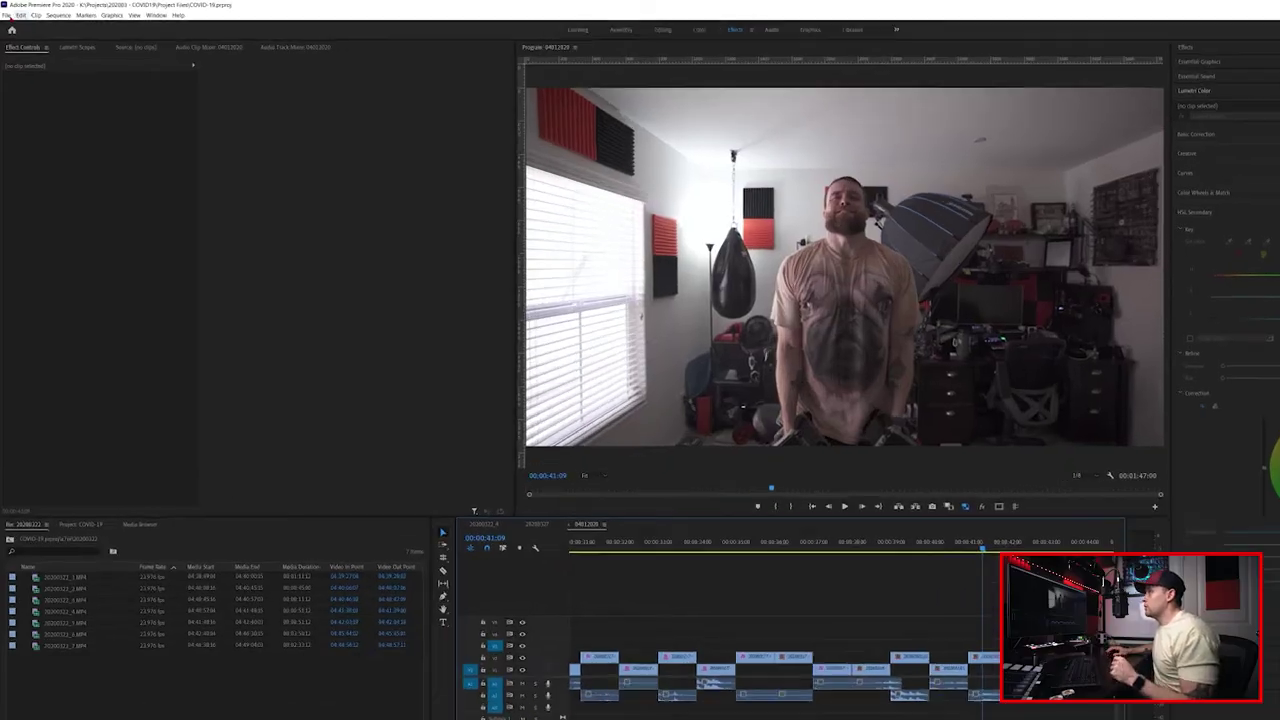
# Show the General project settings' Renderer options: GPU Acceleration (CUDA) or Software Only
pyautogui.click(6, 13)
pyautogui.moveTo(100, 264)
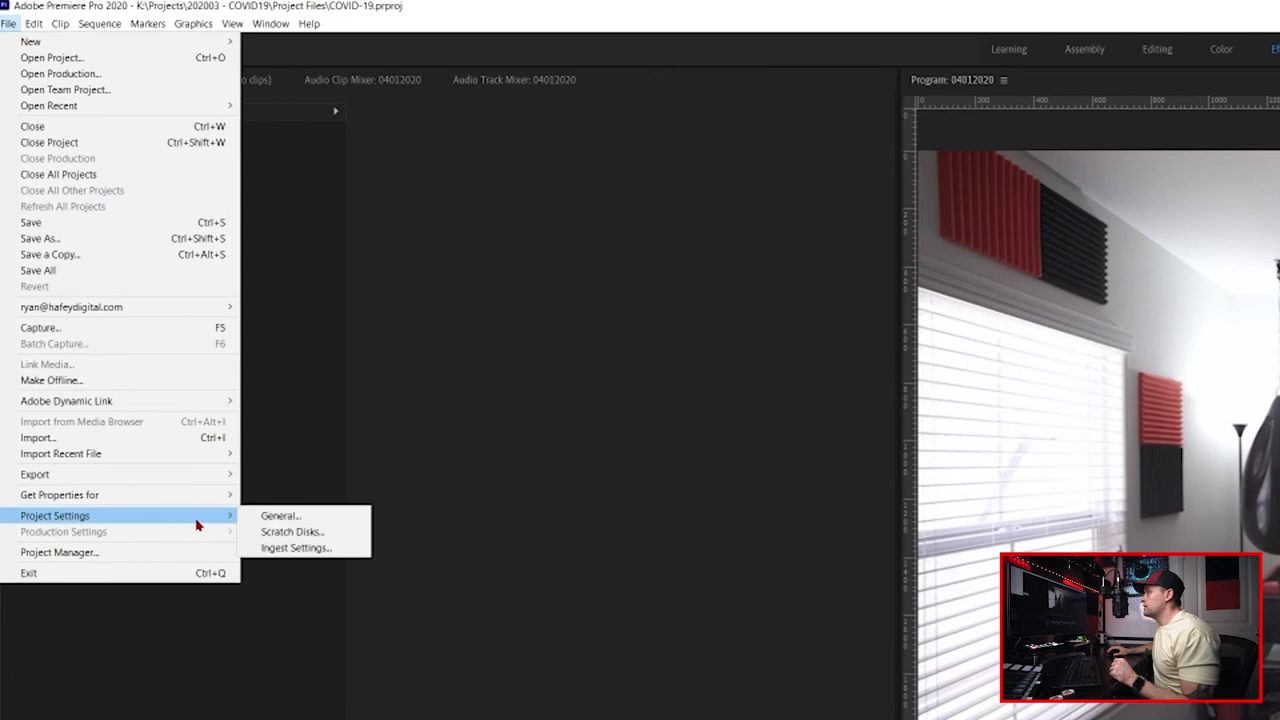
pyautogui.click(279, 516)
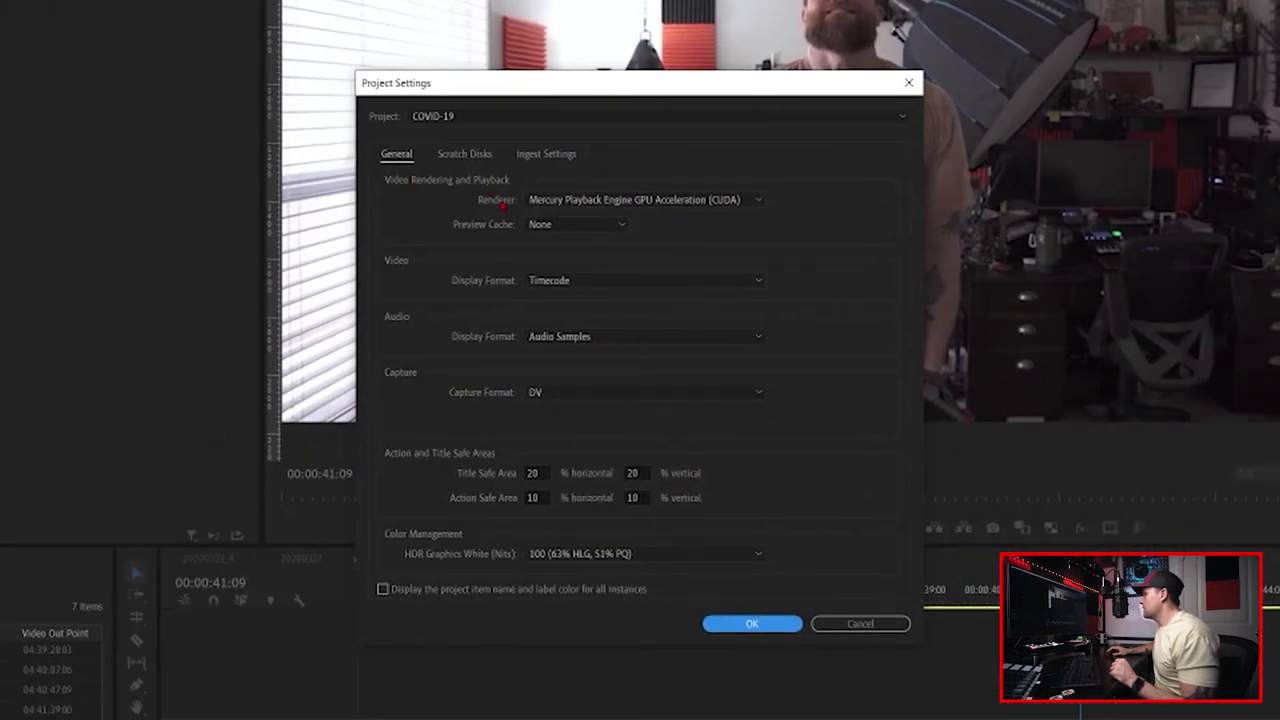
pyautogui.click(741, 205)
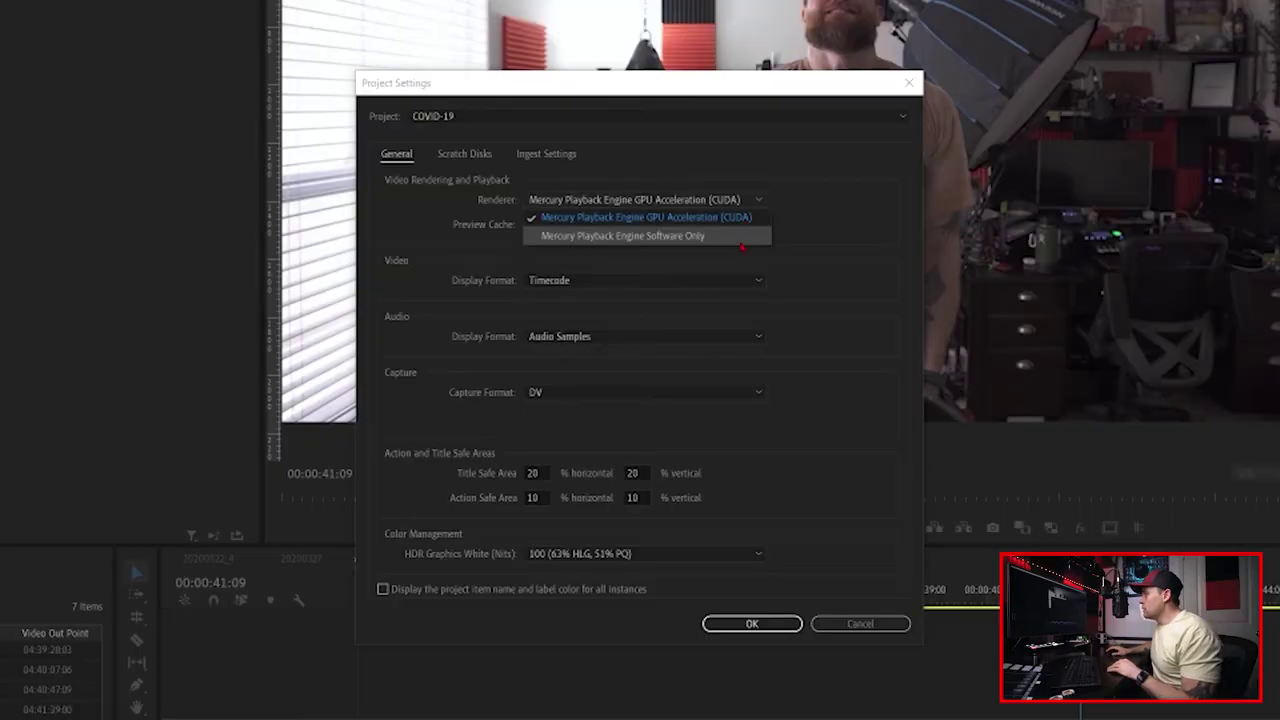
# Keep the renderer at Mercury Playback Engine GPU Acceleration (CUDA)
pyautogui.click(741, 245)
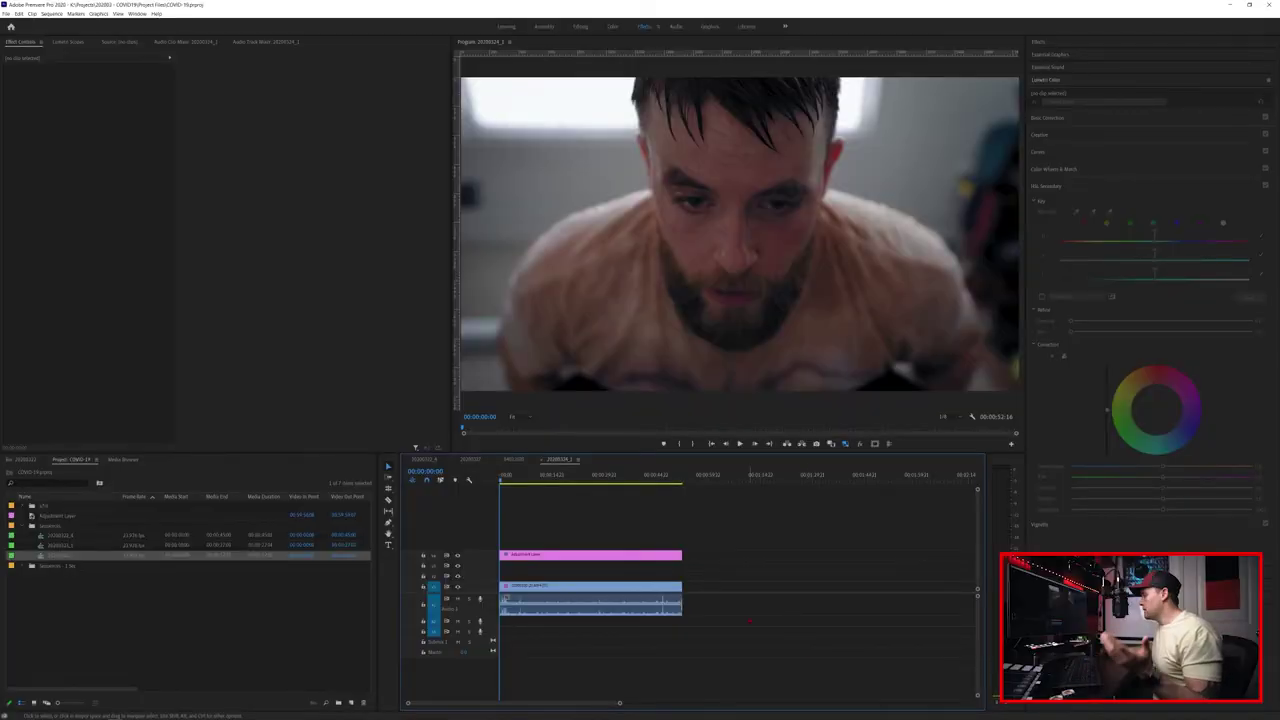
# Create empty DSLR 1080p24 sequence 'Sequence 04', then reopen the 20200324_1 sequence
pyautogui.hotkey('ctrl', 'n')
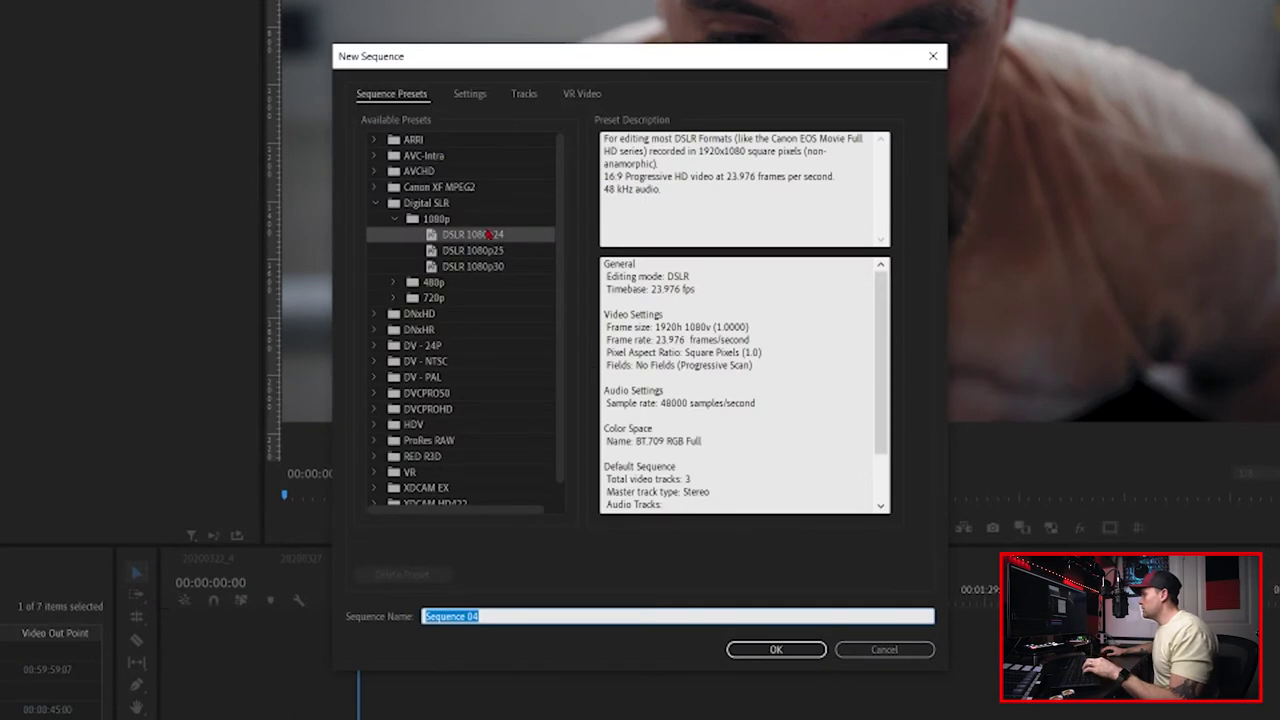
pyautogui.click(488, 234)
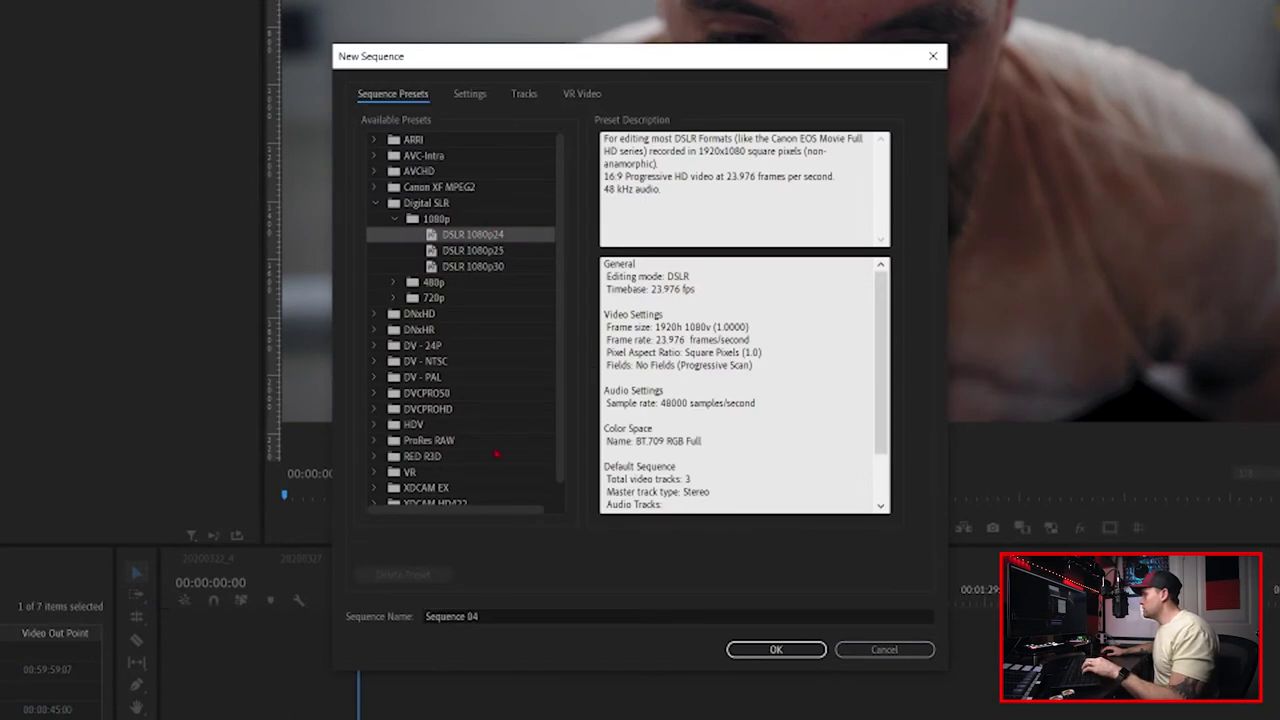
pyautogui.click(506, 614)
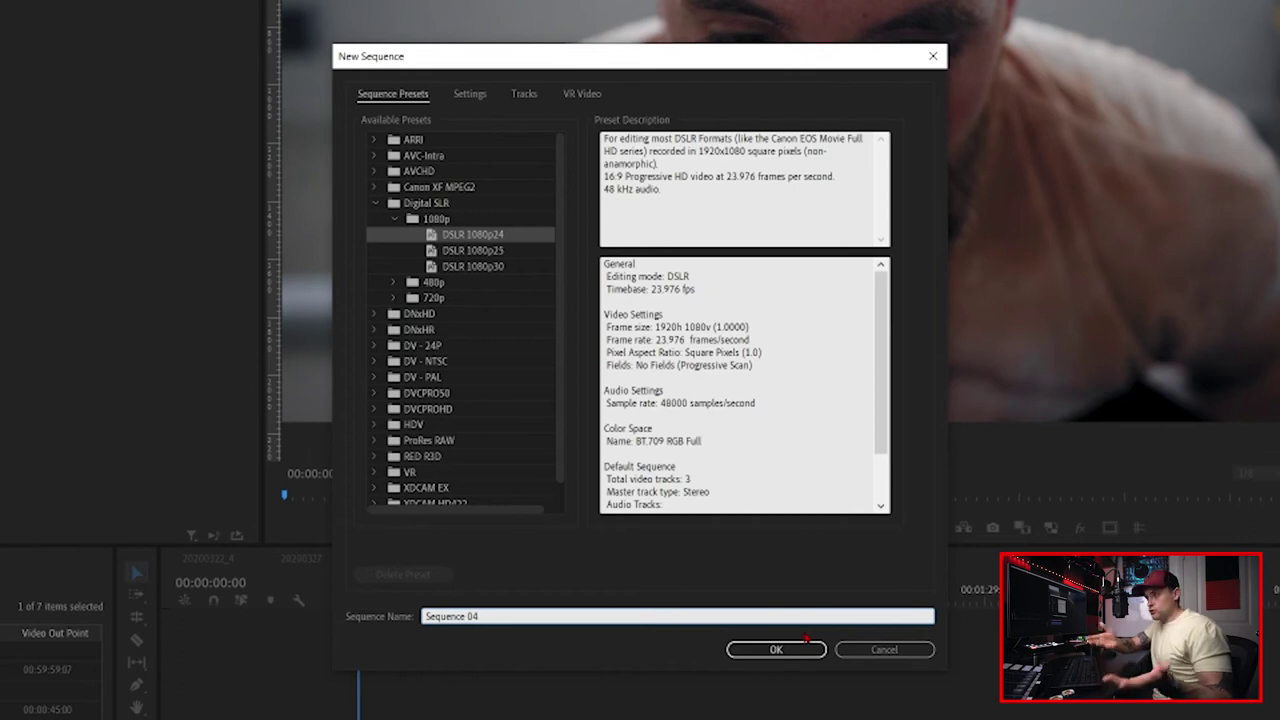
pyautogui.click(804, 648)
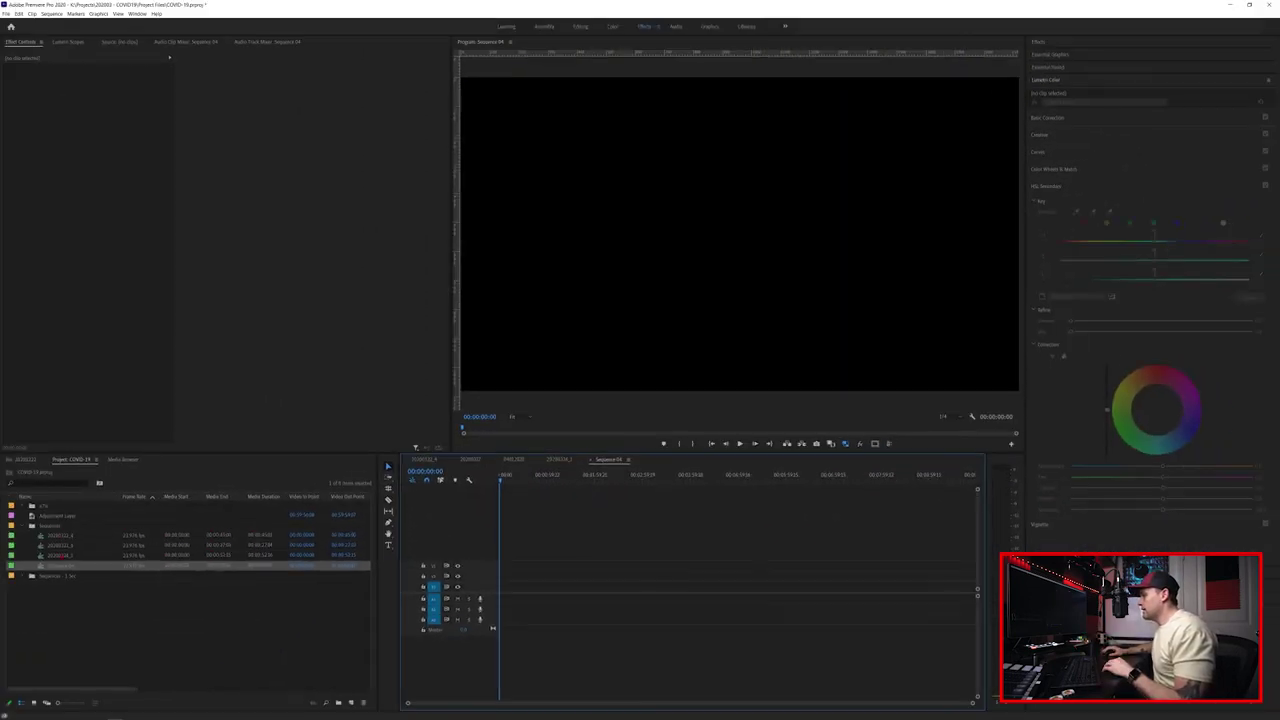
pyautogui.doubleClick(60, 555)
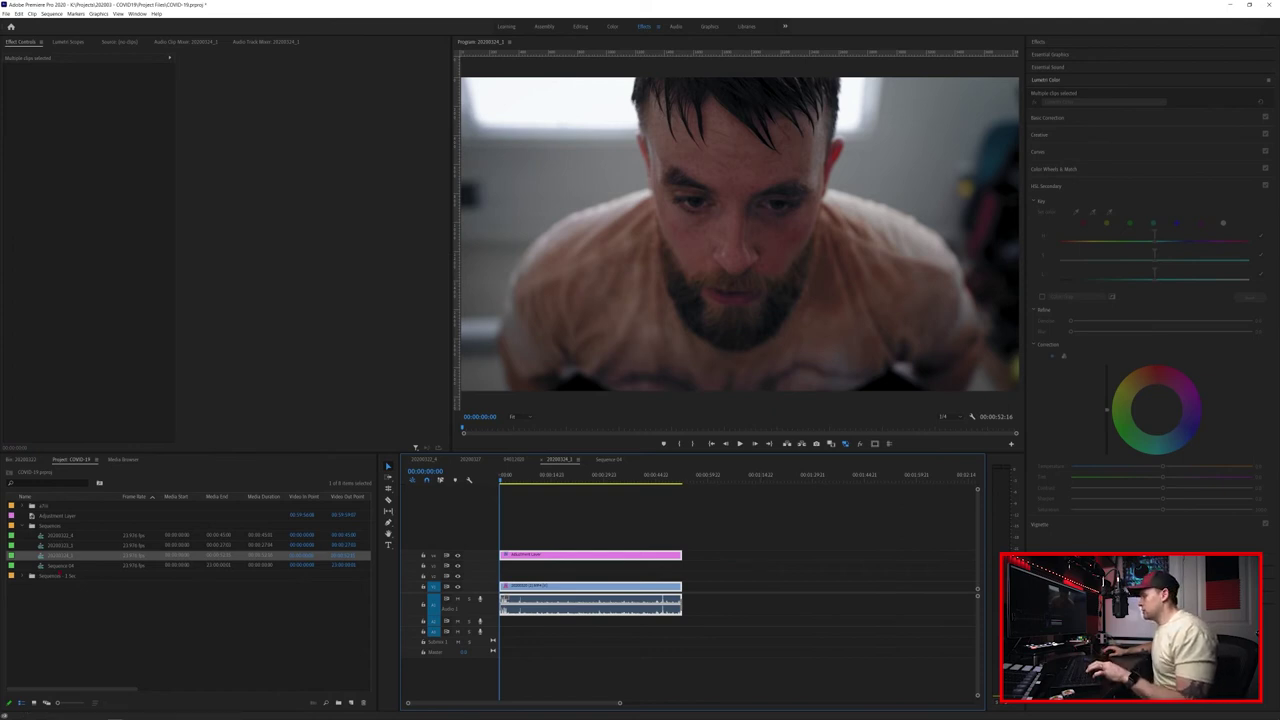
# Paste the copied adjustment layer, video clip and audio into Sequence 04, playhead at 00:00:20:23
pyautogui.doubleClick(60, 565)
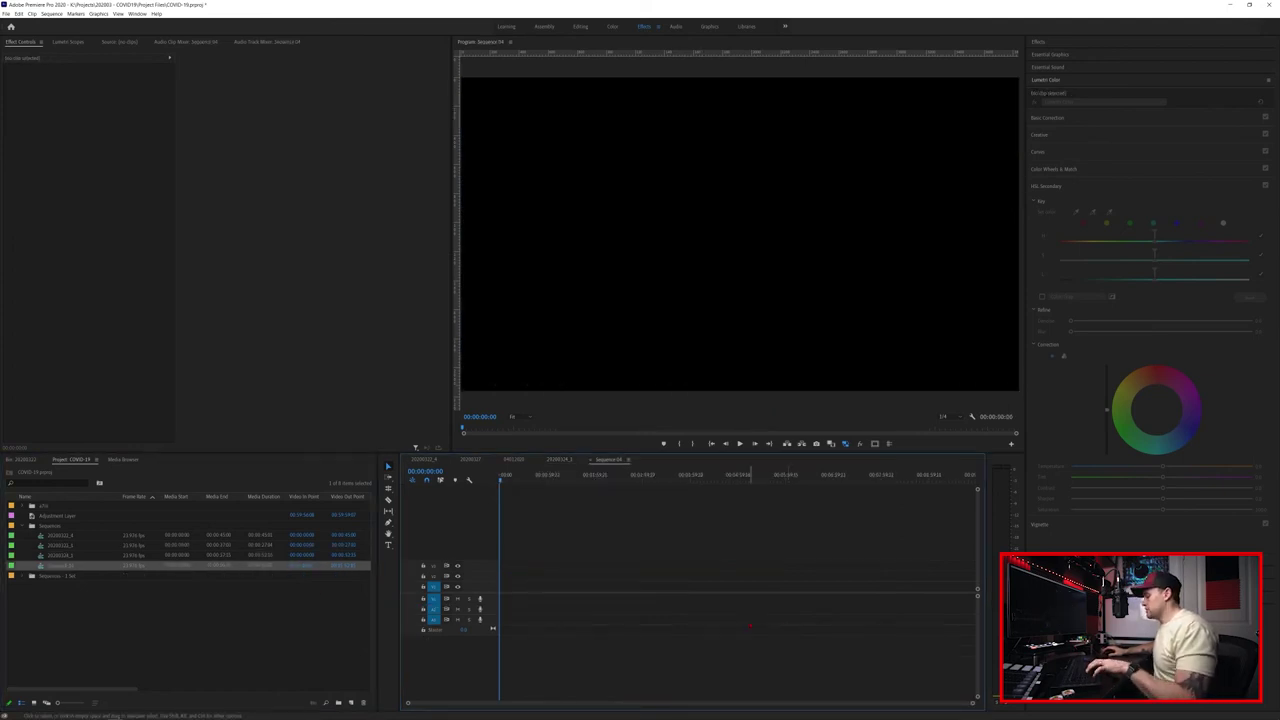
pyautogui.hotkey('ctrl', 'v')
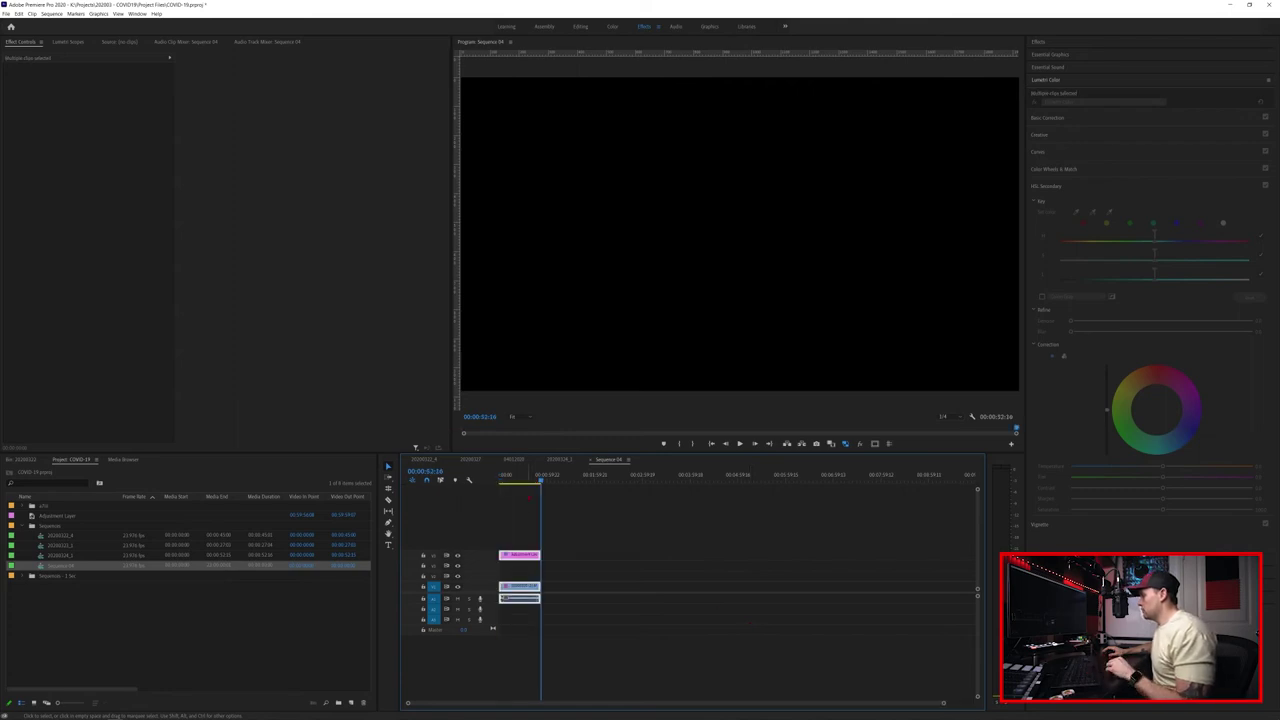
pyautogui.click(516, 475)
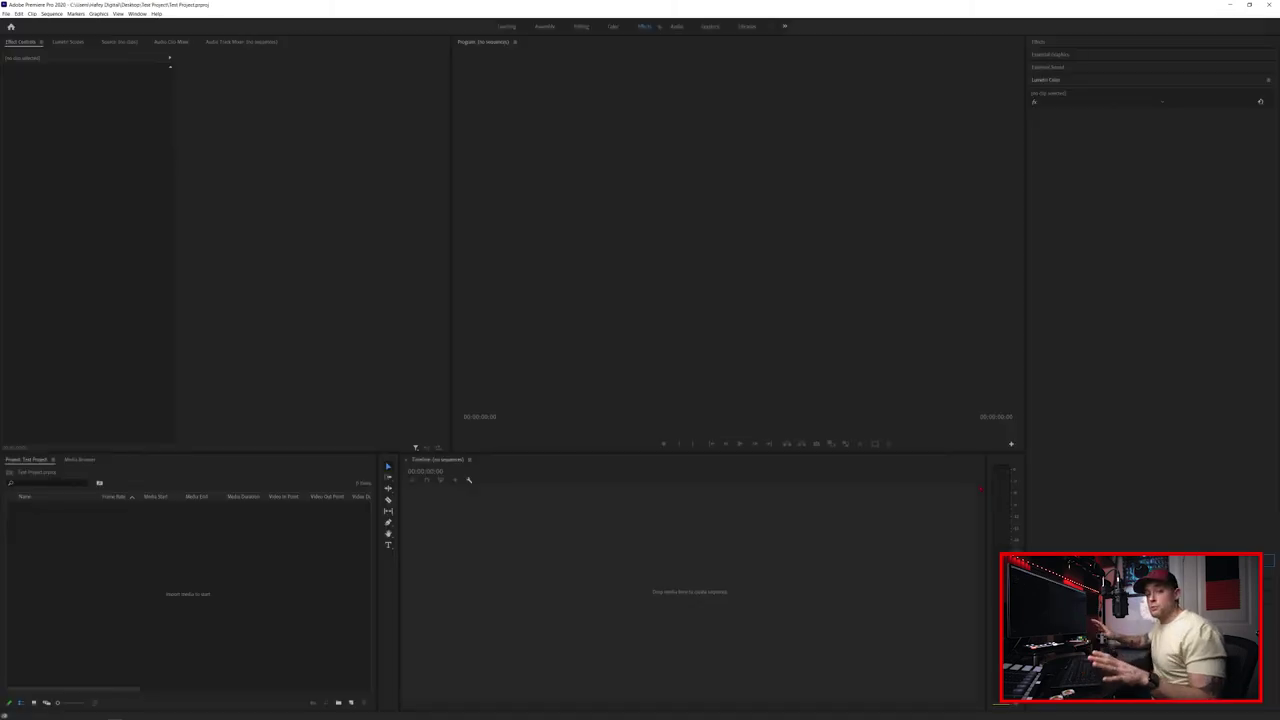
# Import only the Backyard Party sequence from Vlog.prproj into the new project
pyautogui.click(6, 13)
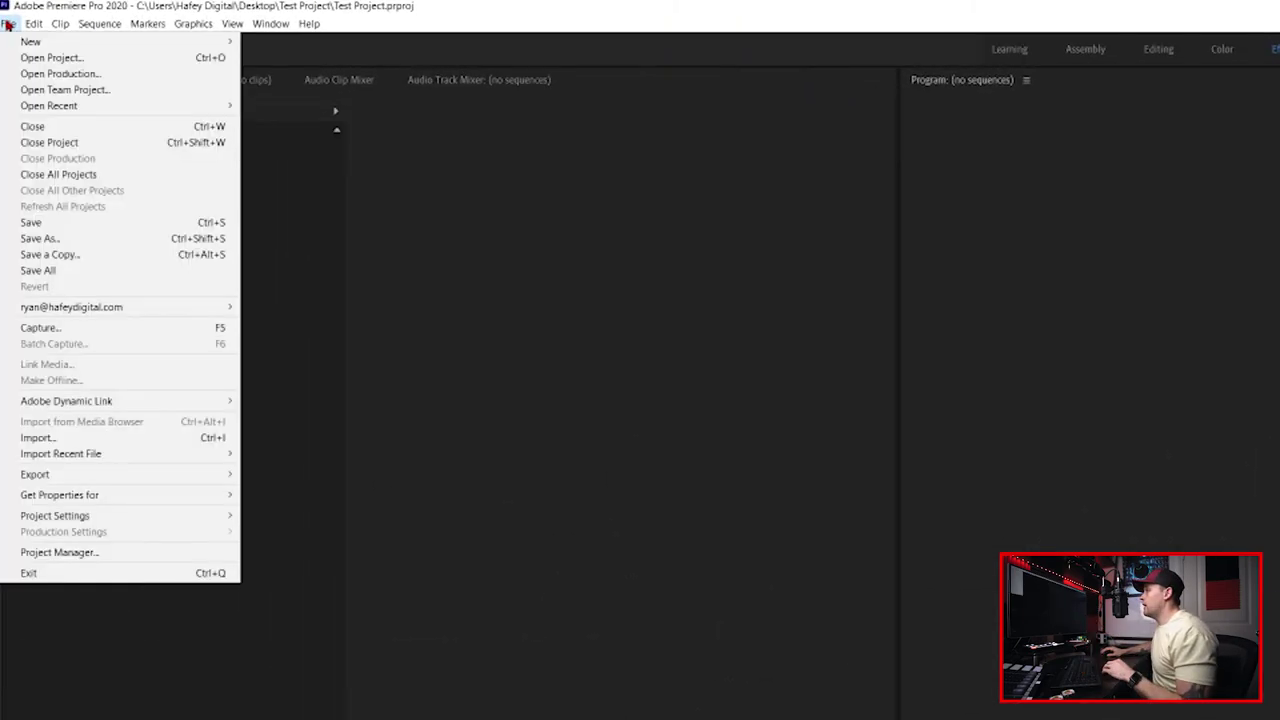
pyautogui.click(151, 437)
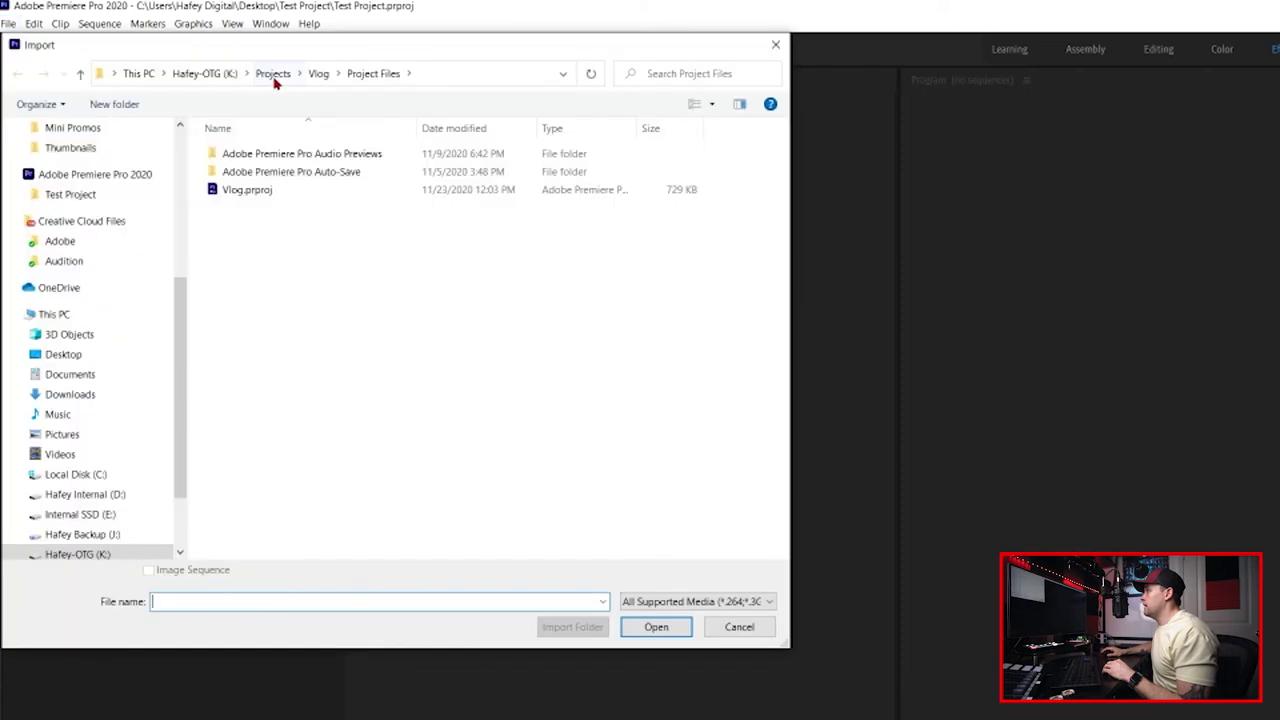
pyautogui.click(240, 192)
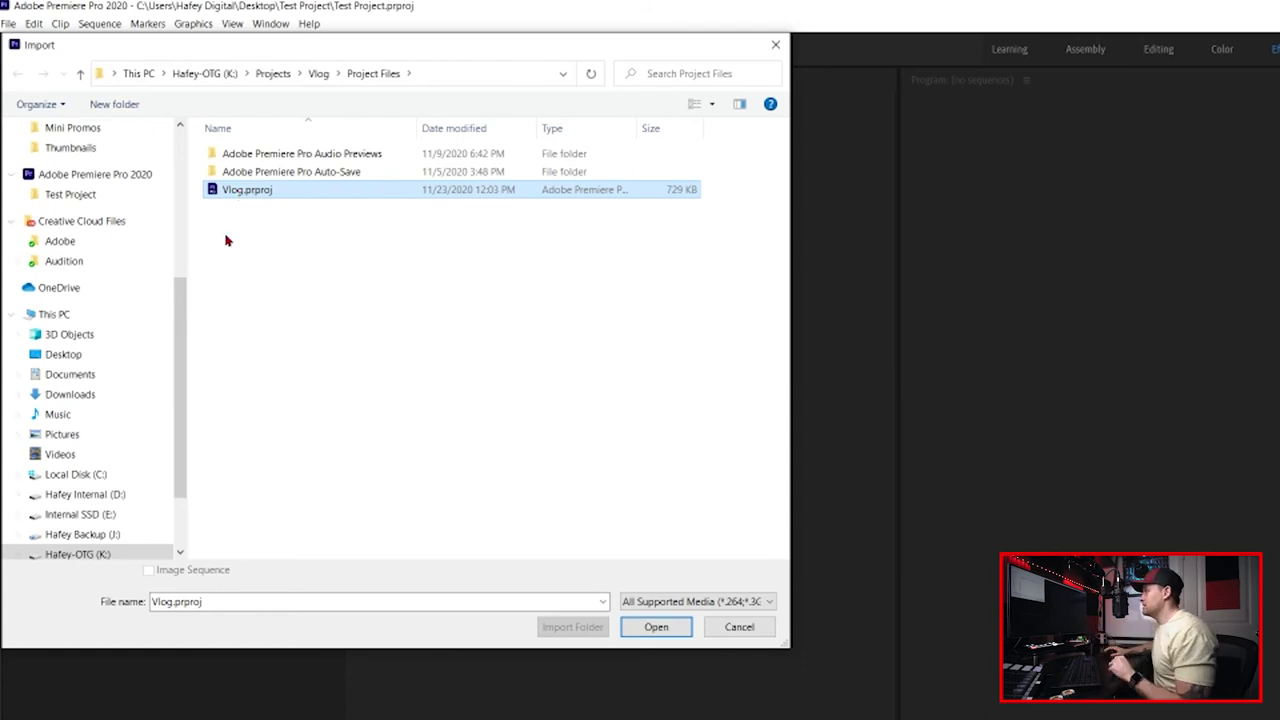
pyautogui.click(656, 628)
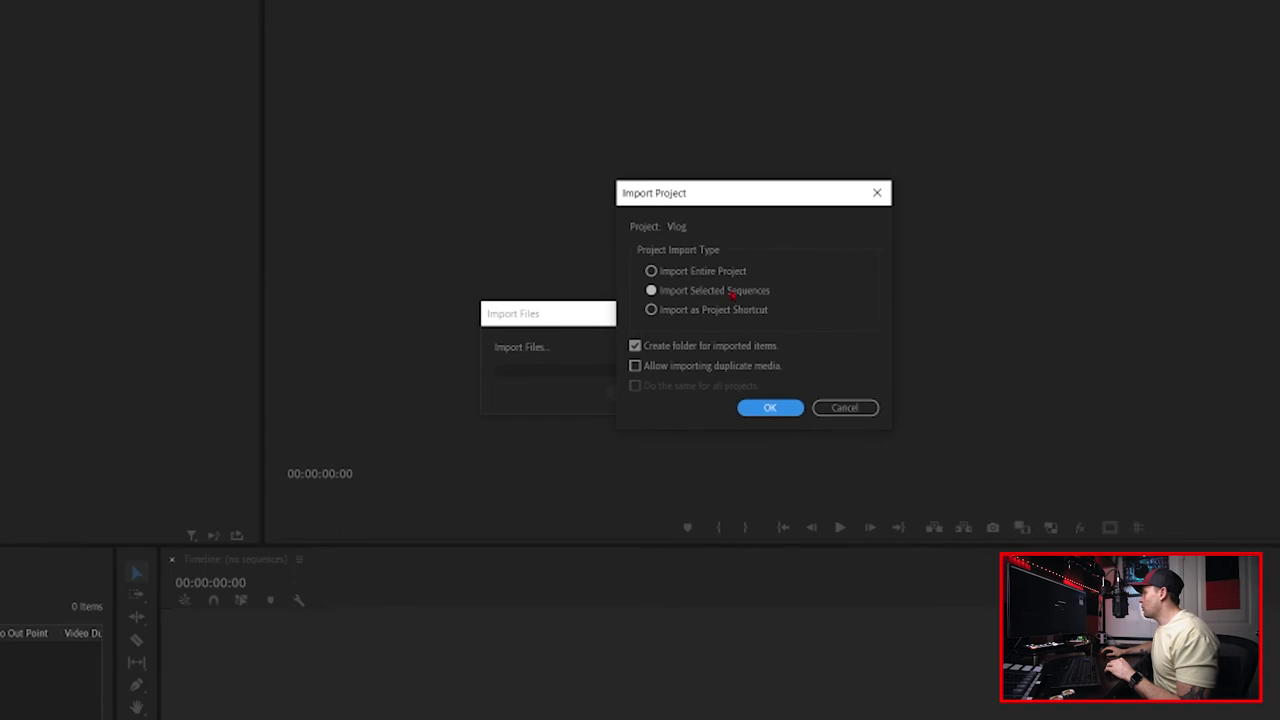
pyautogui.click(770, 408)
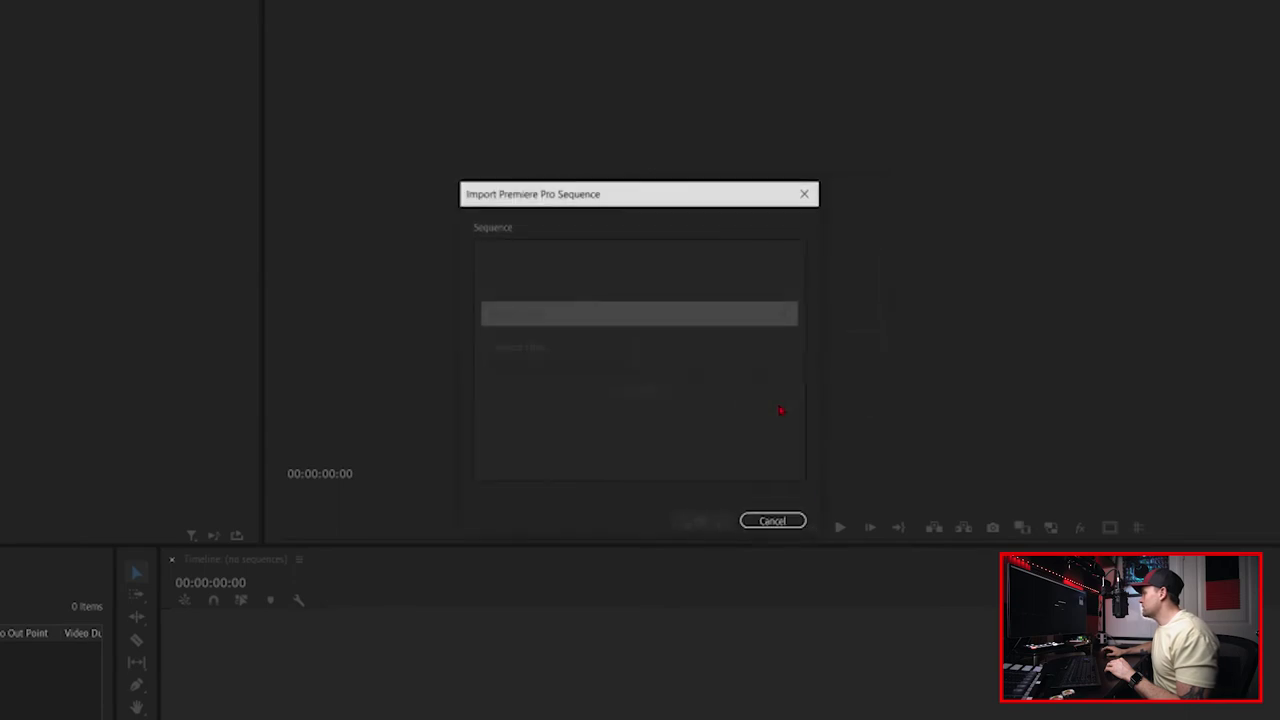
pyautogui.click(478, 245)
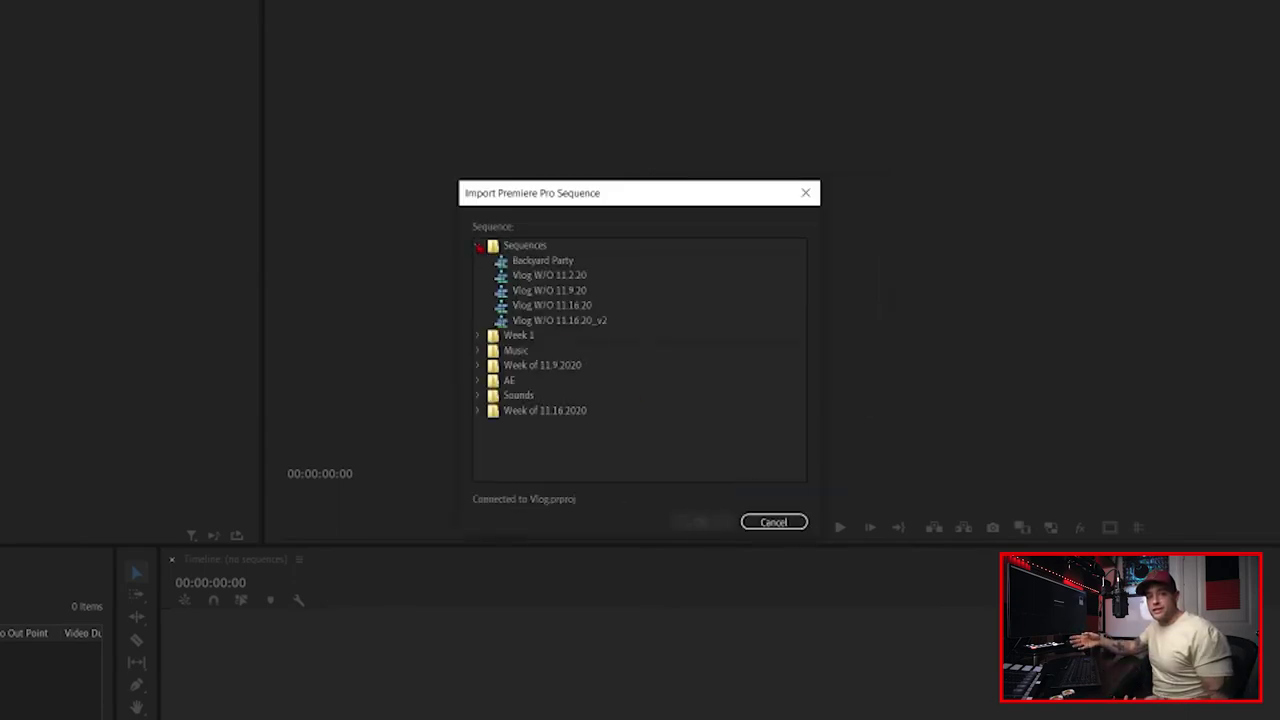
pyautogui.click(533, 261)
pyautogui.click(702, 522)
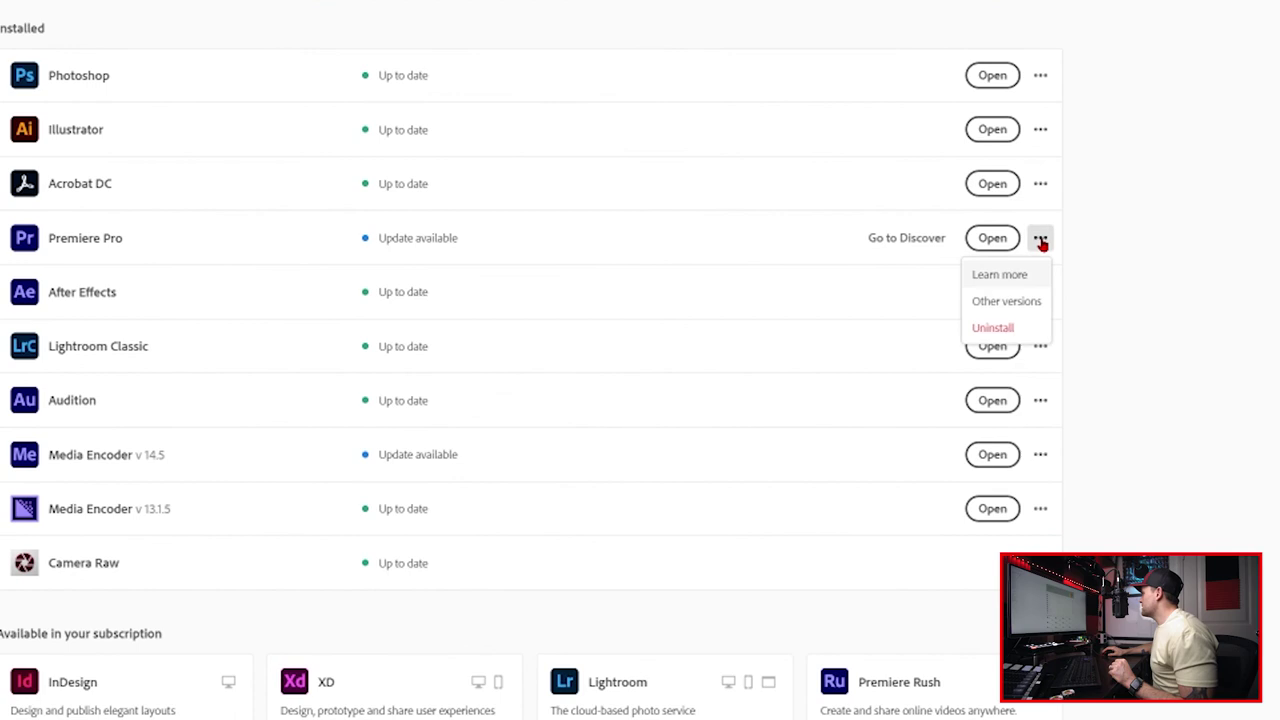
# List Premiere Pro's other versions in Creative Cloud: 14.6 latest, 14.5 installed
pyautogui.click(1027, 305)
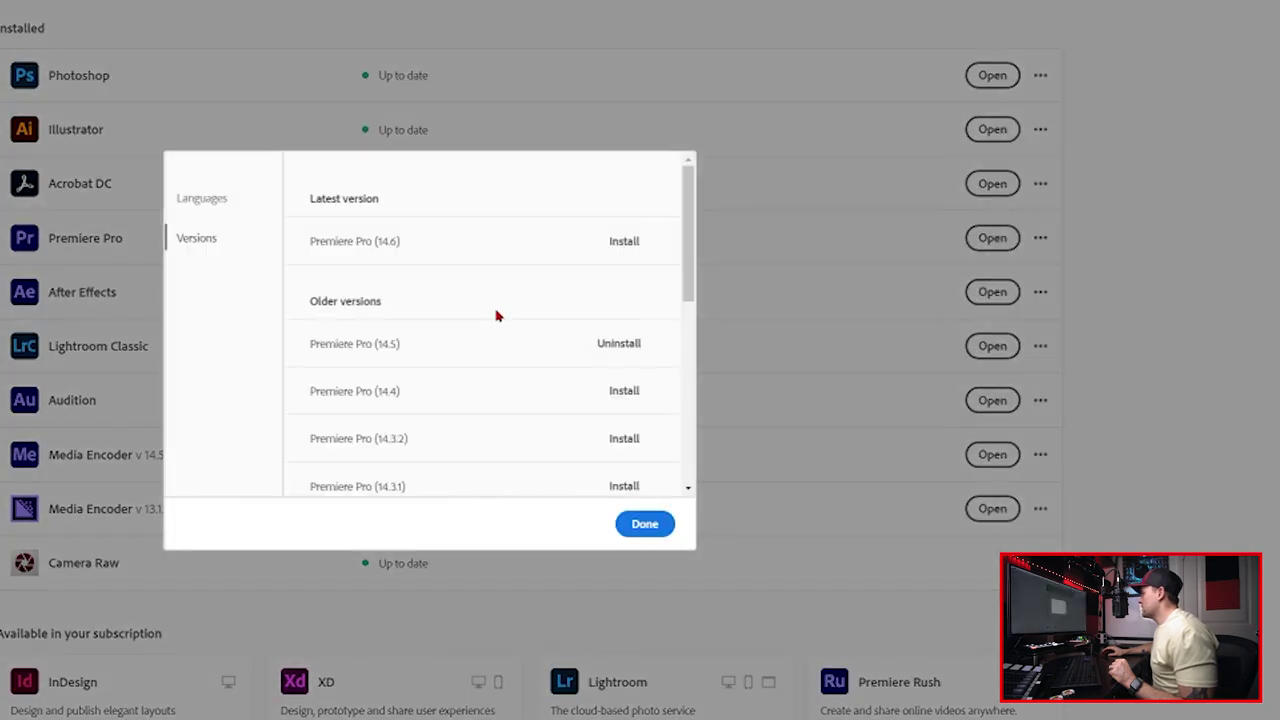
pyautogui.scroll(-3, 498, 322)
pyautogui.scroll(3, 491, 331)
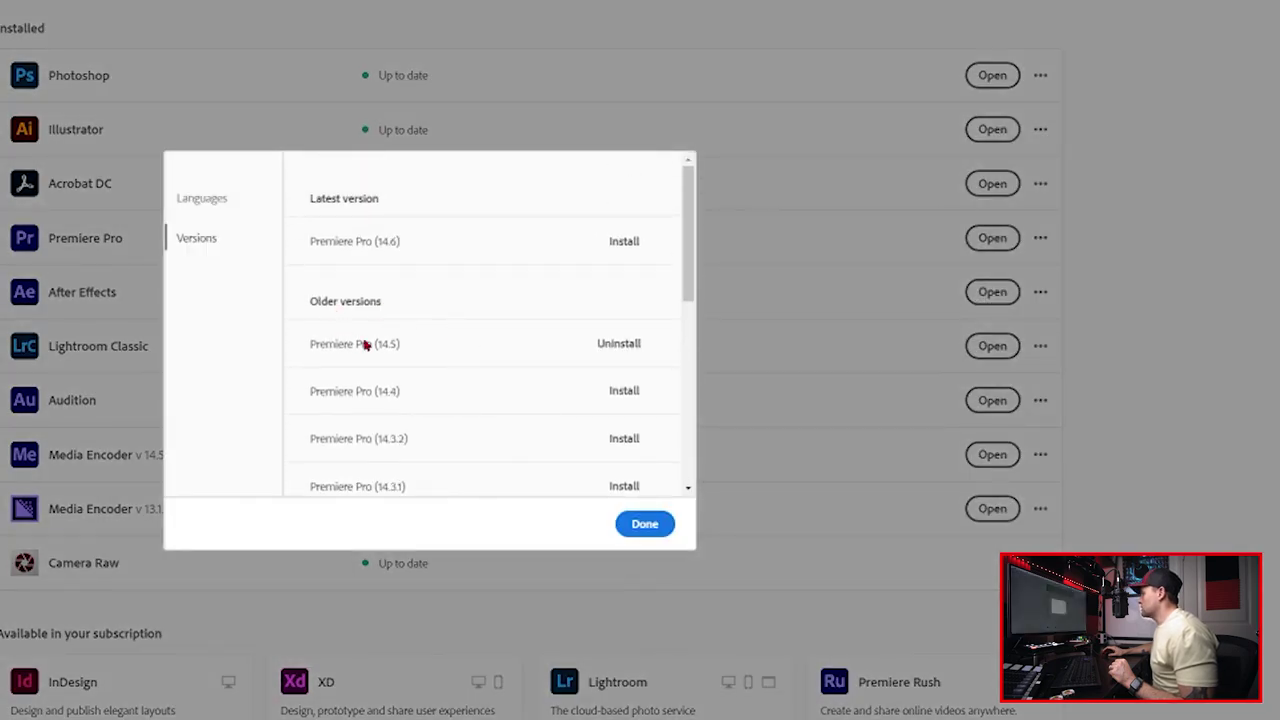